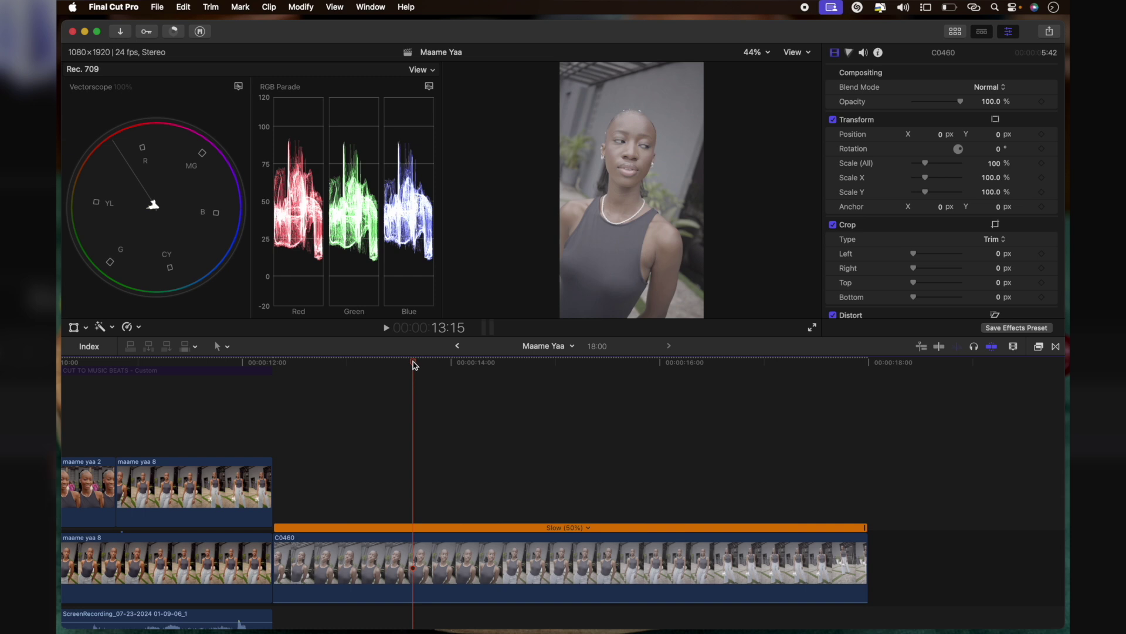
Switch Final Cut Pro to the Color & Effects workspace.
left_click(371, 6)
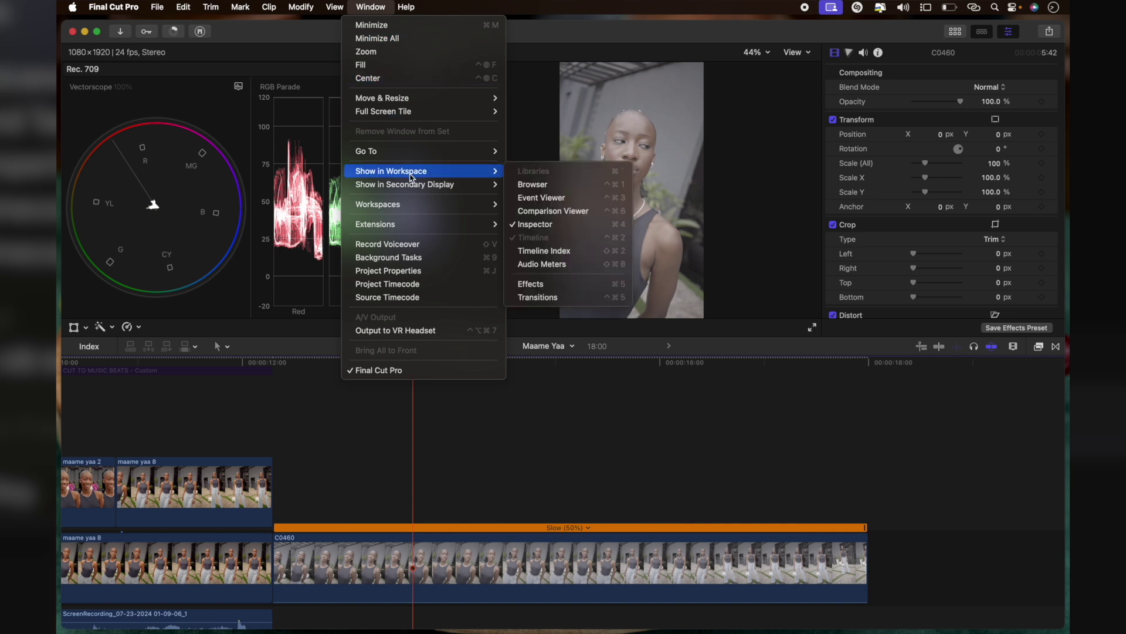
mouse_move(409, 206)
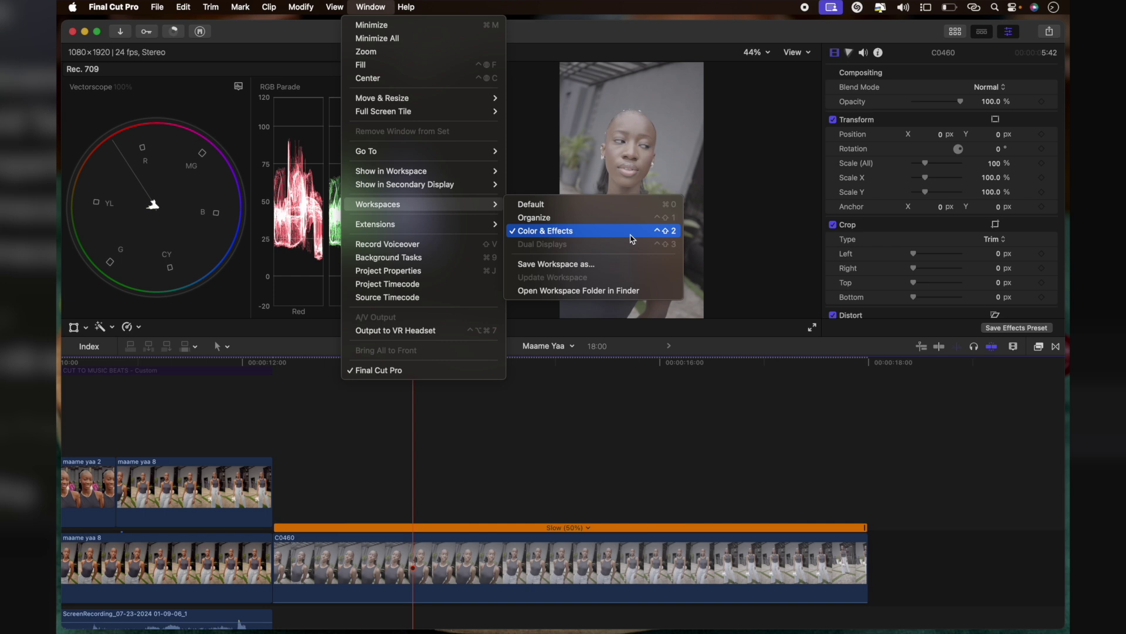
left_click(631, 234)
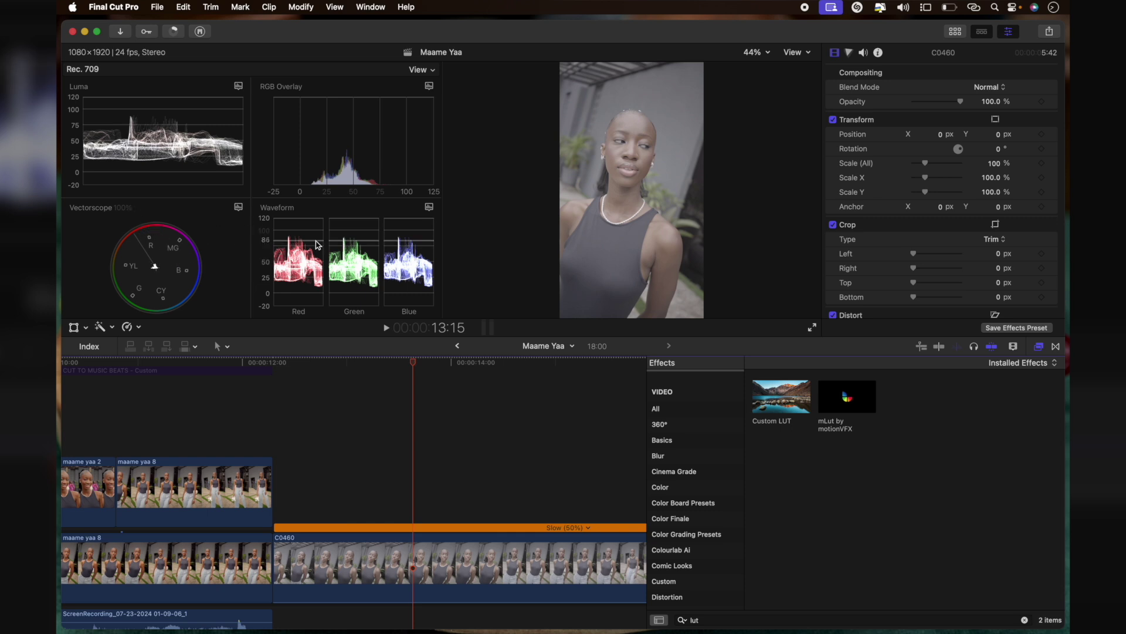
Show a vectorscope beside an RGB Parade, hide the Effects browser, and park the playhead at 13:20.
left_click(420, 71)
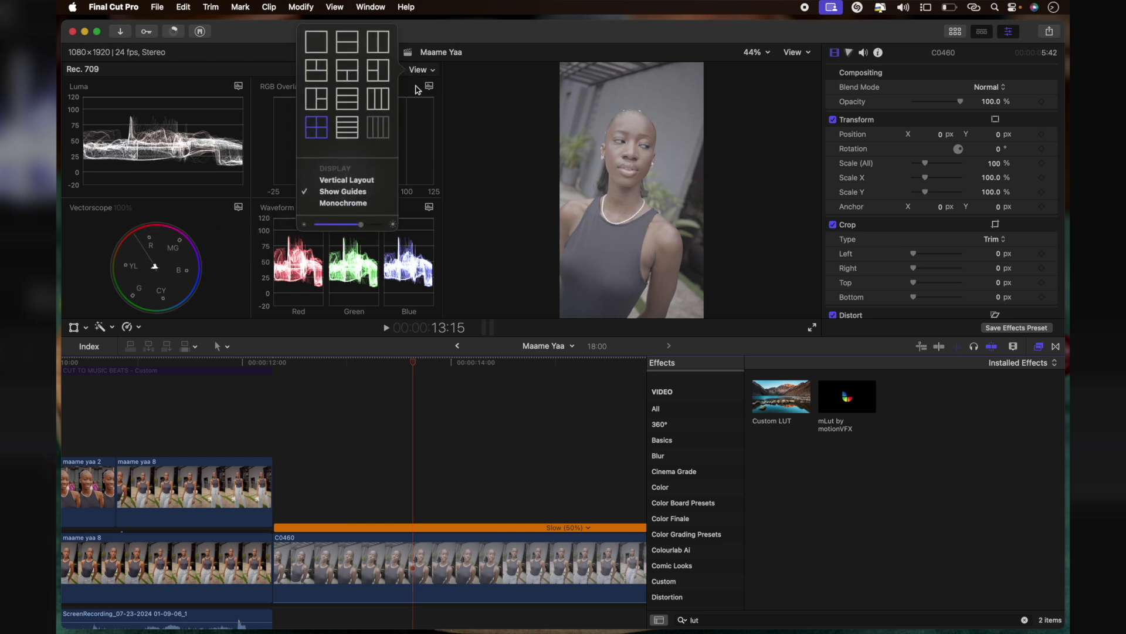
left_click(378, 42)
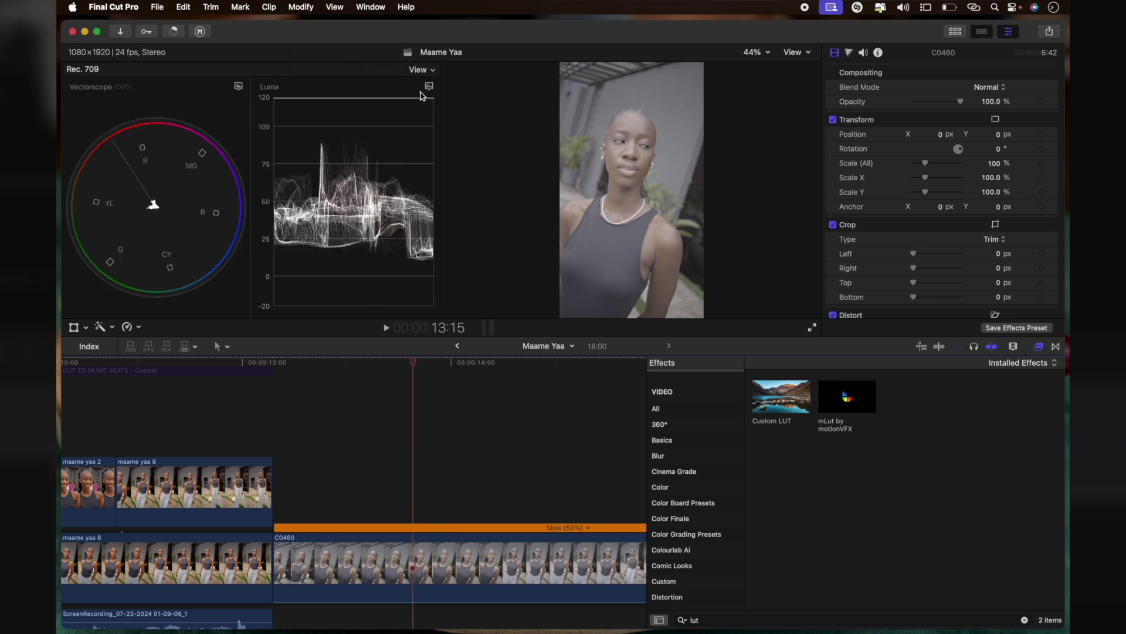
left_click(429, 85)
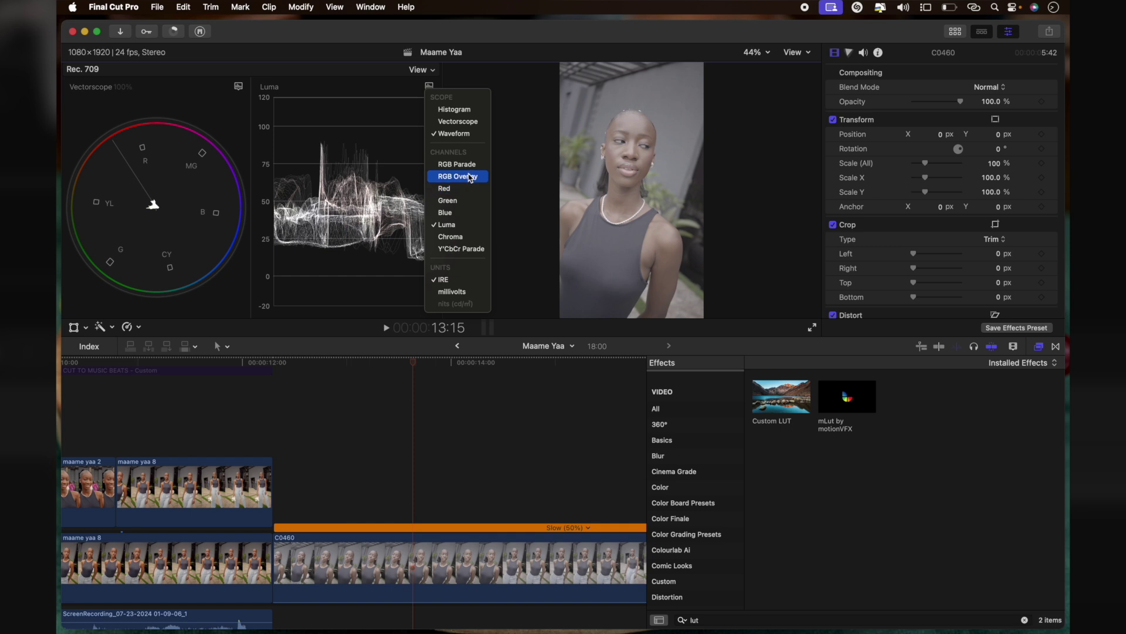
left_click(475, 167)
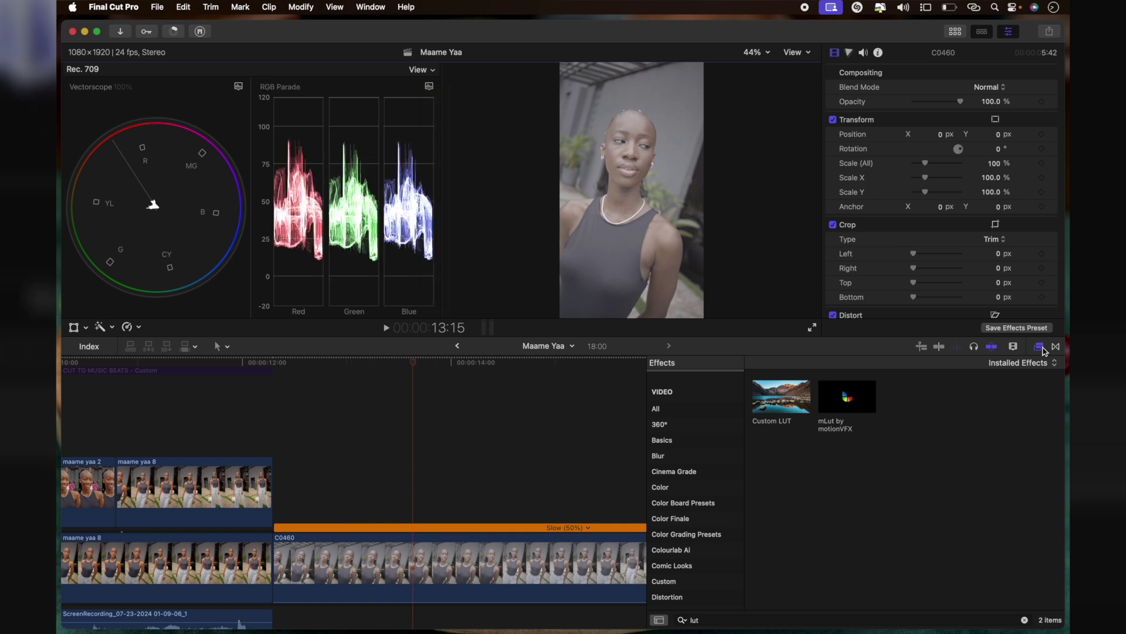
left_click(1039, 348)
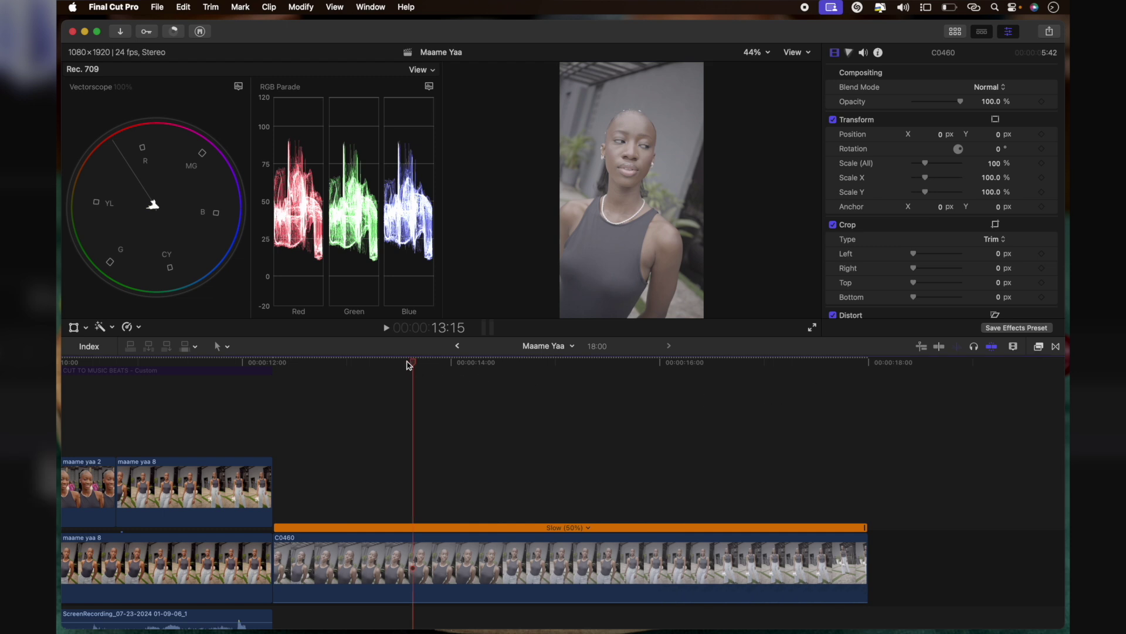
left_click(437, 363)
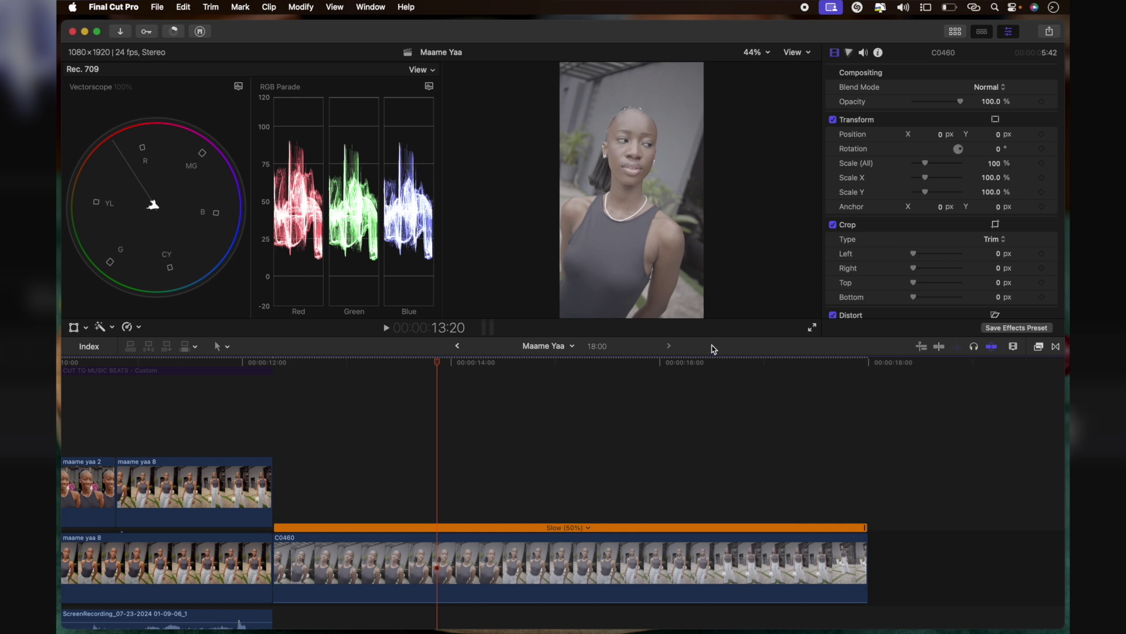
Auto-enhance C0460's light and colour (exposure 31.1, brightness 21.8, saturation 28.2) and check a later frame.
left_click(849, 52)
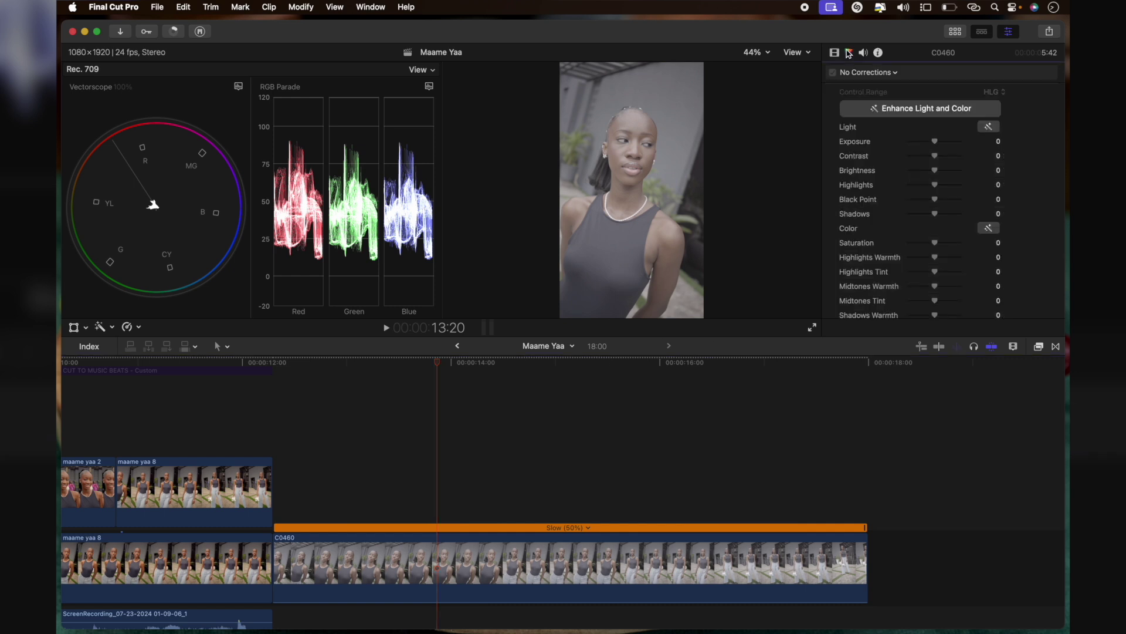
left_click(878, 72)
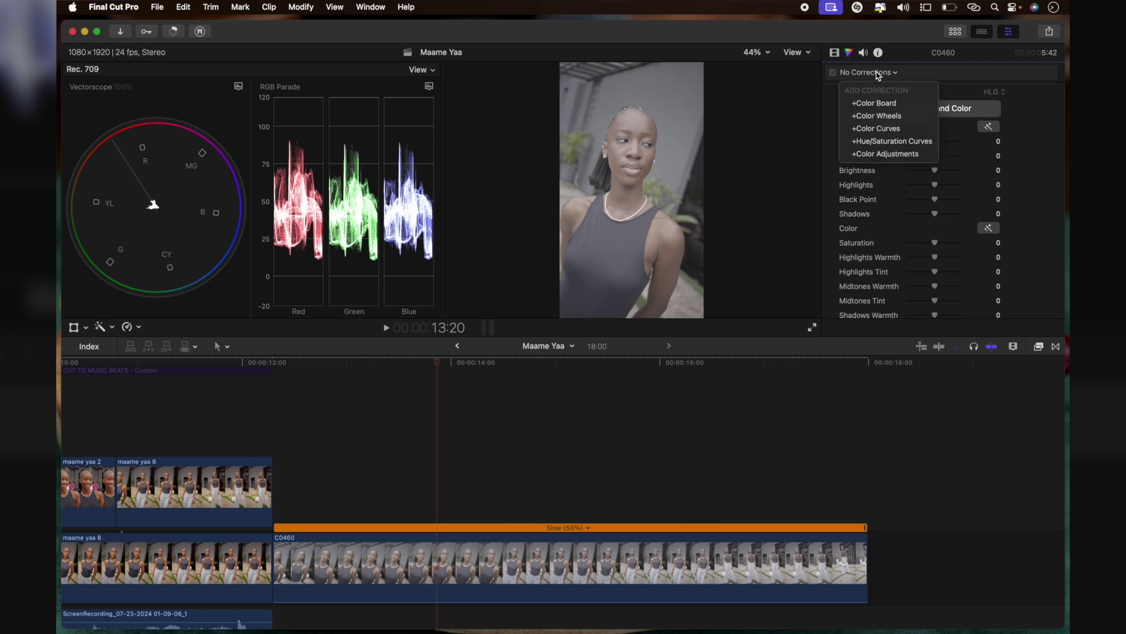
left_click(968, 80)
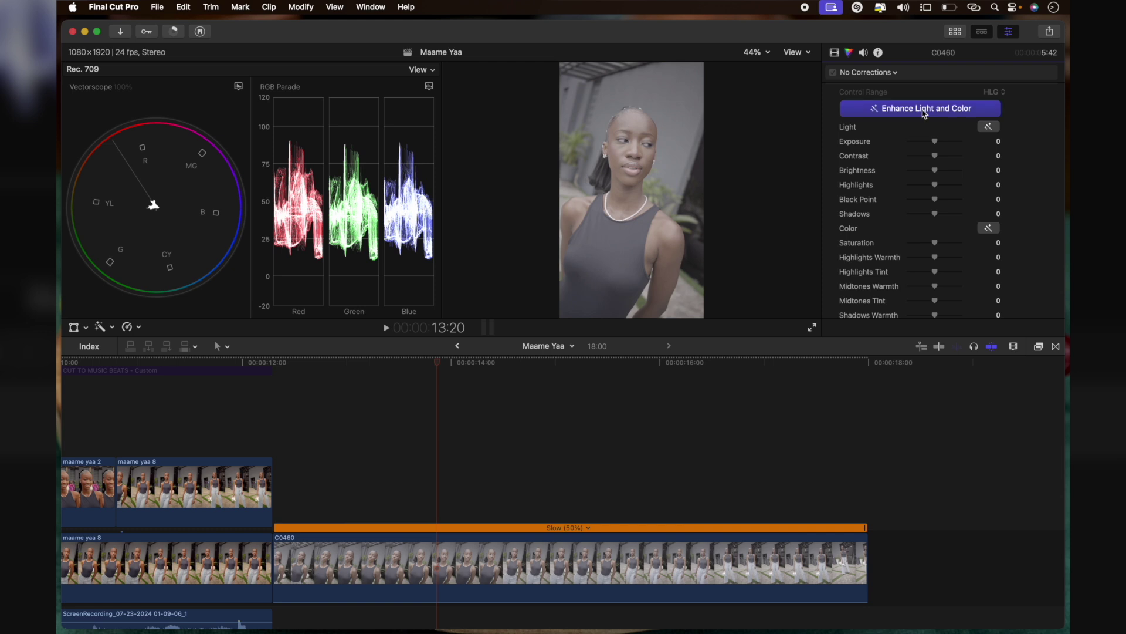
left_click(924, 110)
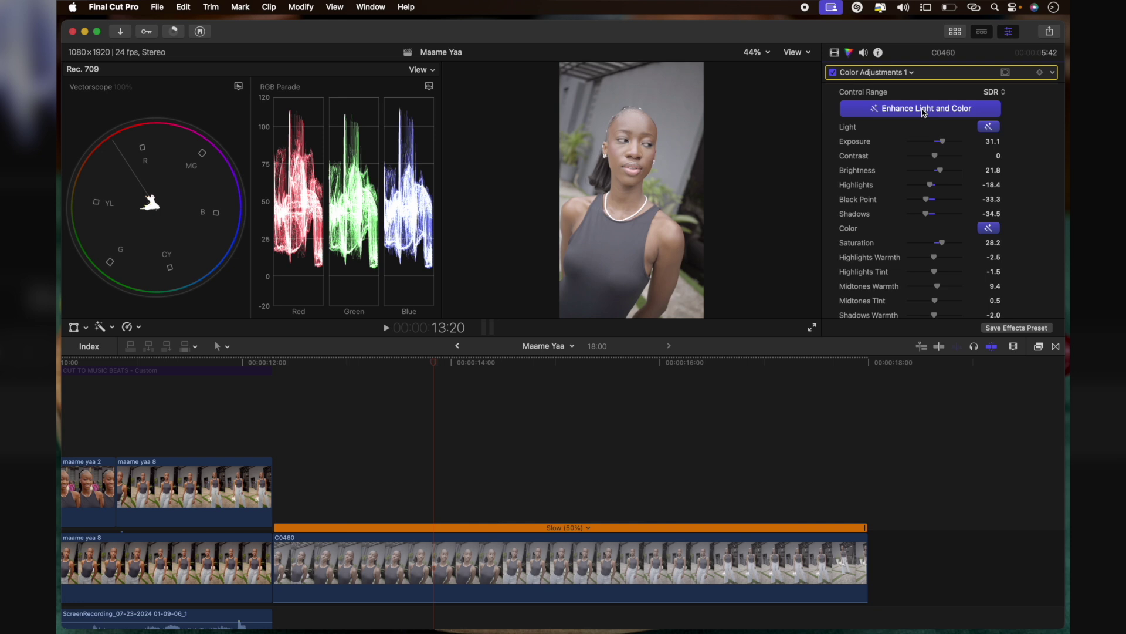
left_click_drag(463, 364, 658, 365)
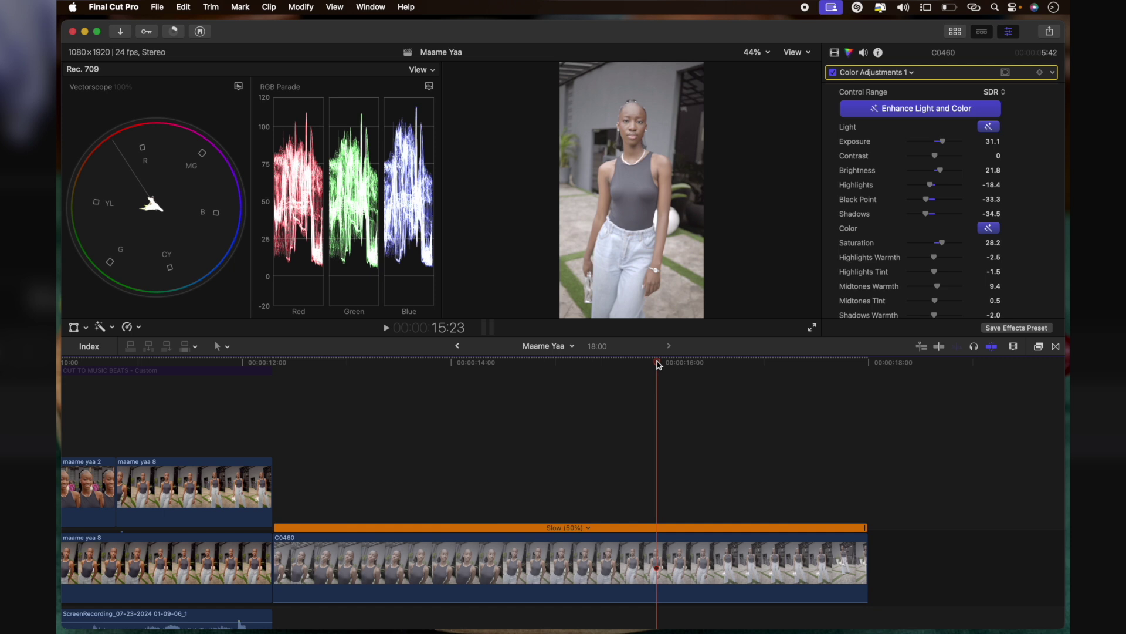
left_click(596, 563)
Rename the Color Adjustments 1 correction to 'base'.
double_click(872, 89)
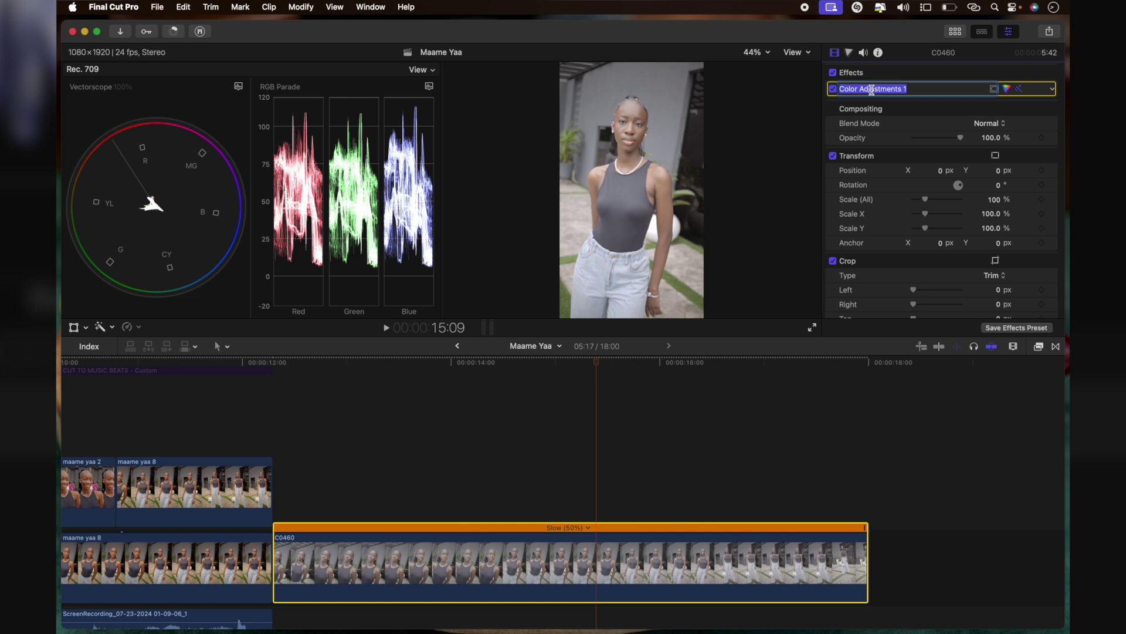
type("base")
key("Return")
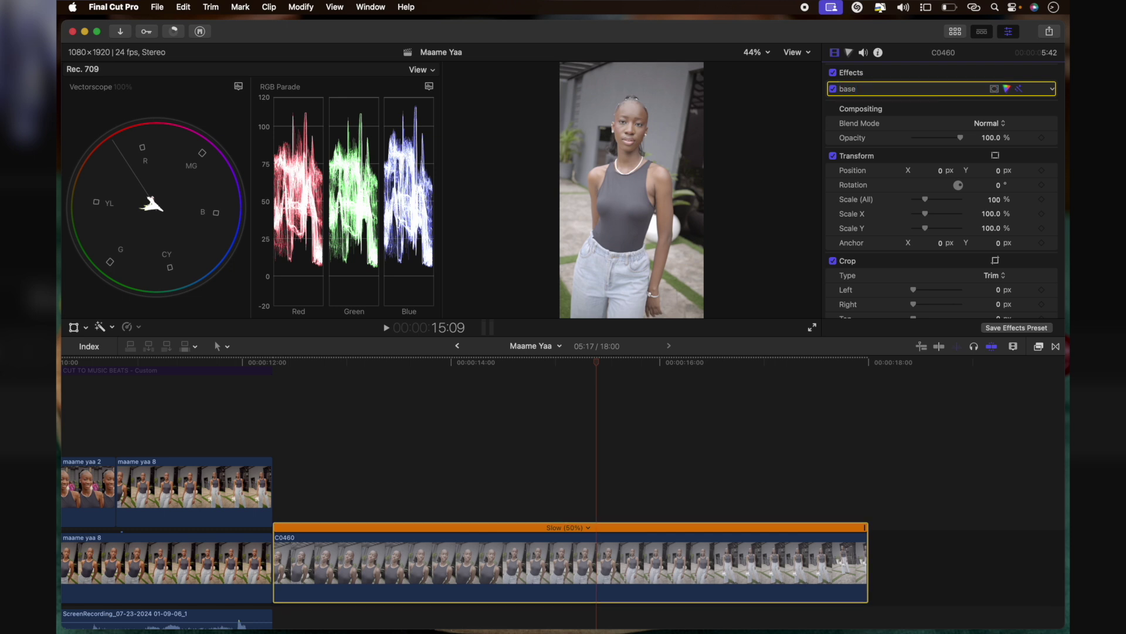
Add a Color Wheels correction and name it 'sat'.
left_click(849, 53)
left_click(861, 73)
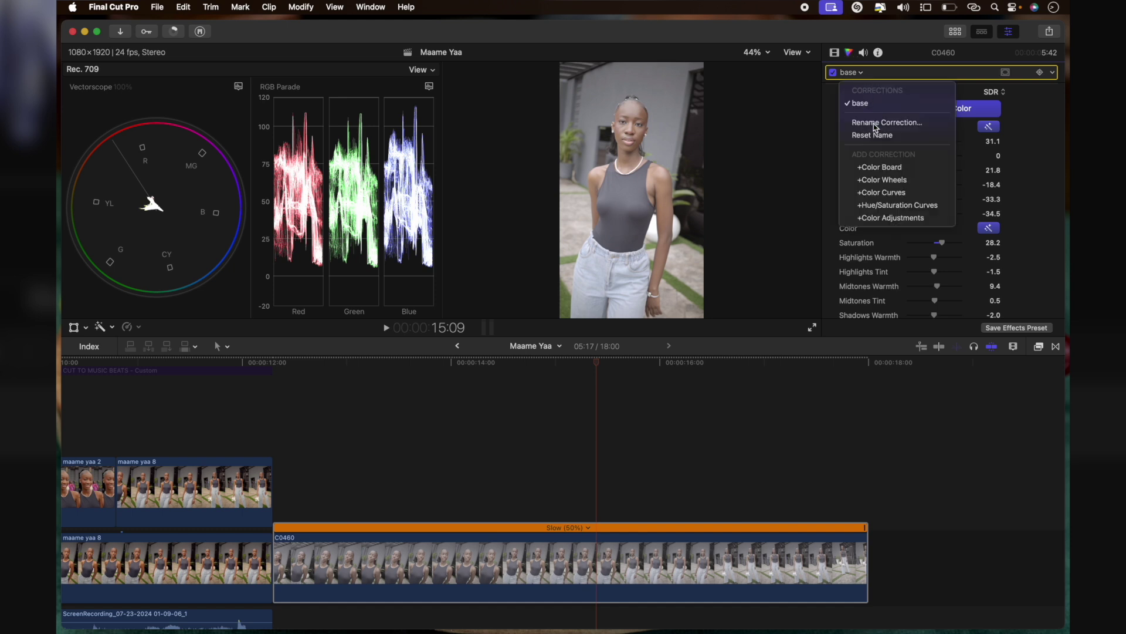
left_click(889, 181)
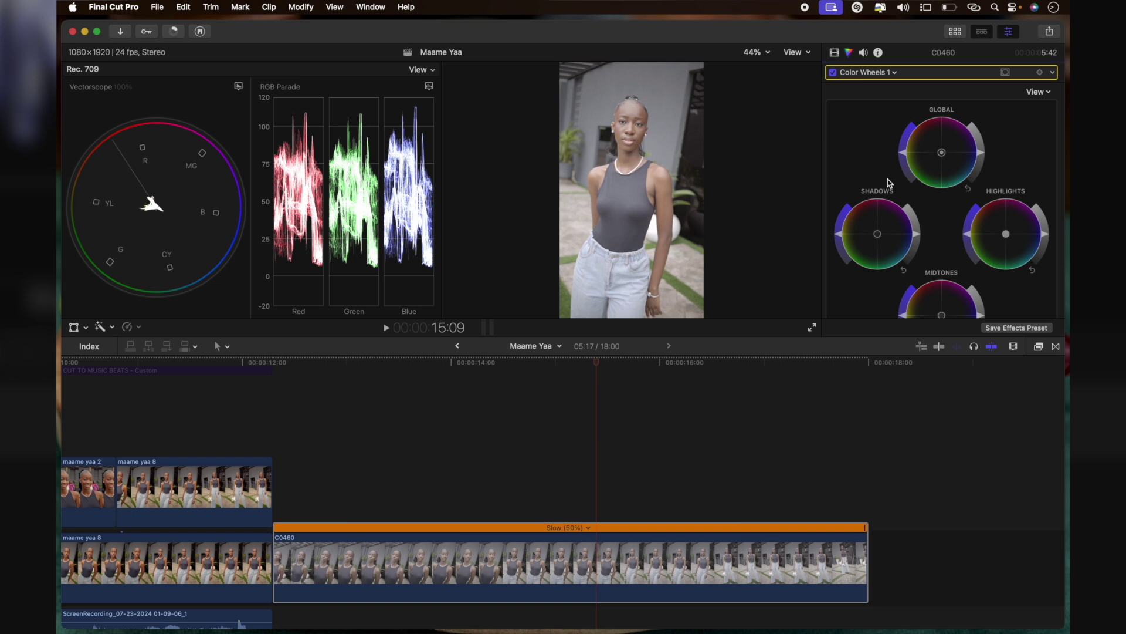
left_click(836, 53)
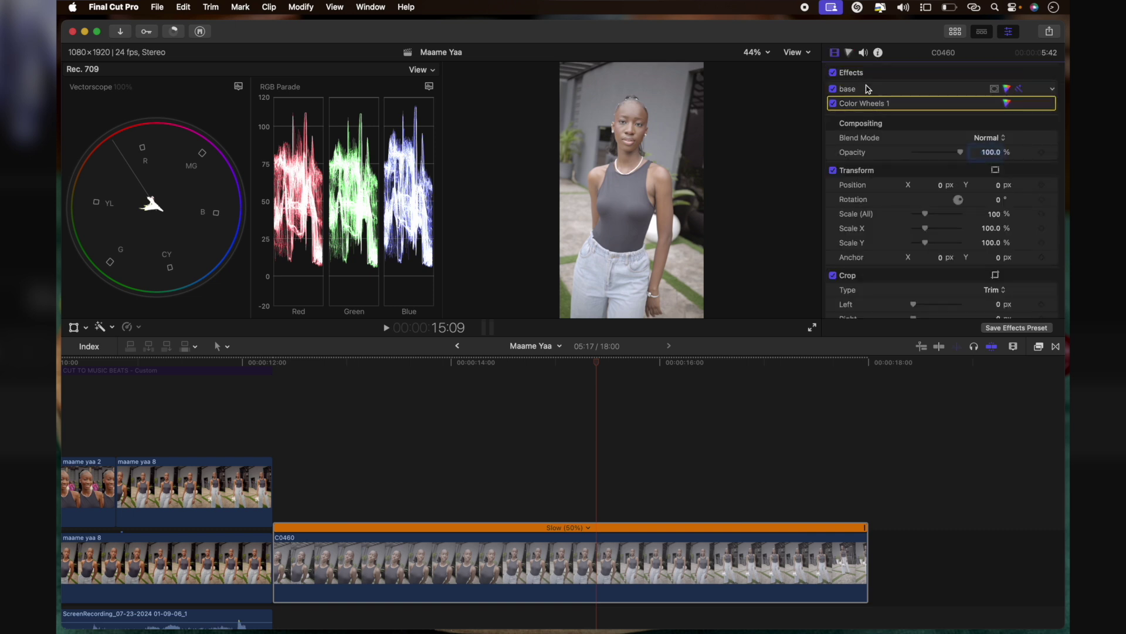
double_click(850, 104)
type("sat")
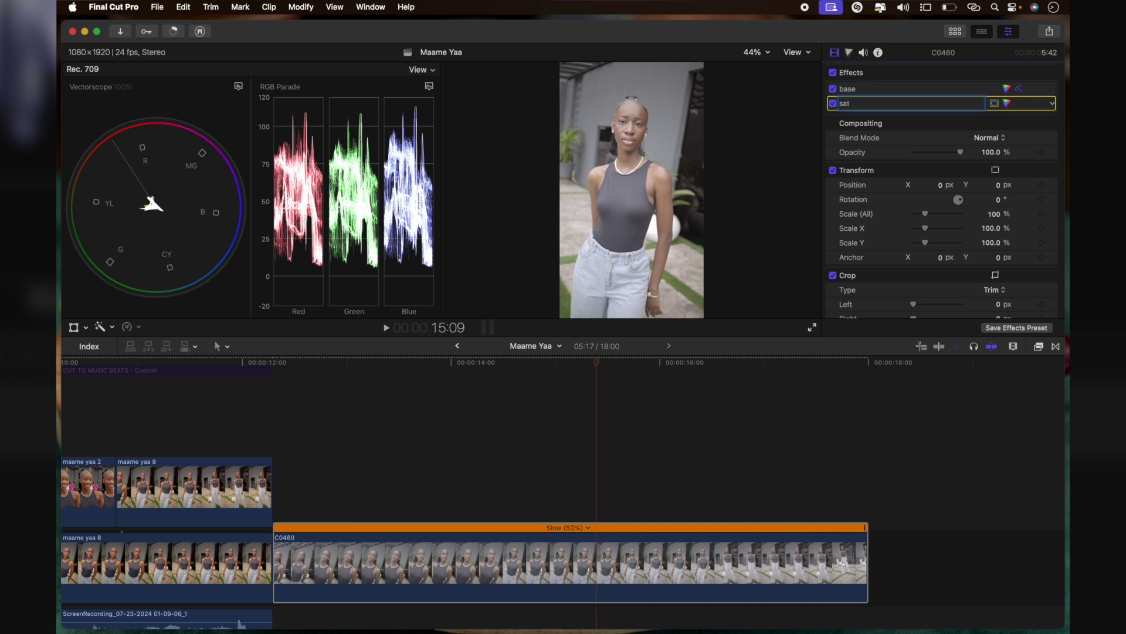
type("&cont")
key("BackSpace")
key("BackSpace")
key("BackSpace")
key("BackSpace")
key("Return")
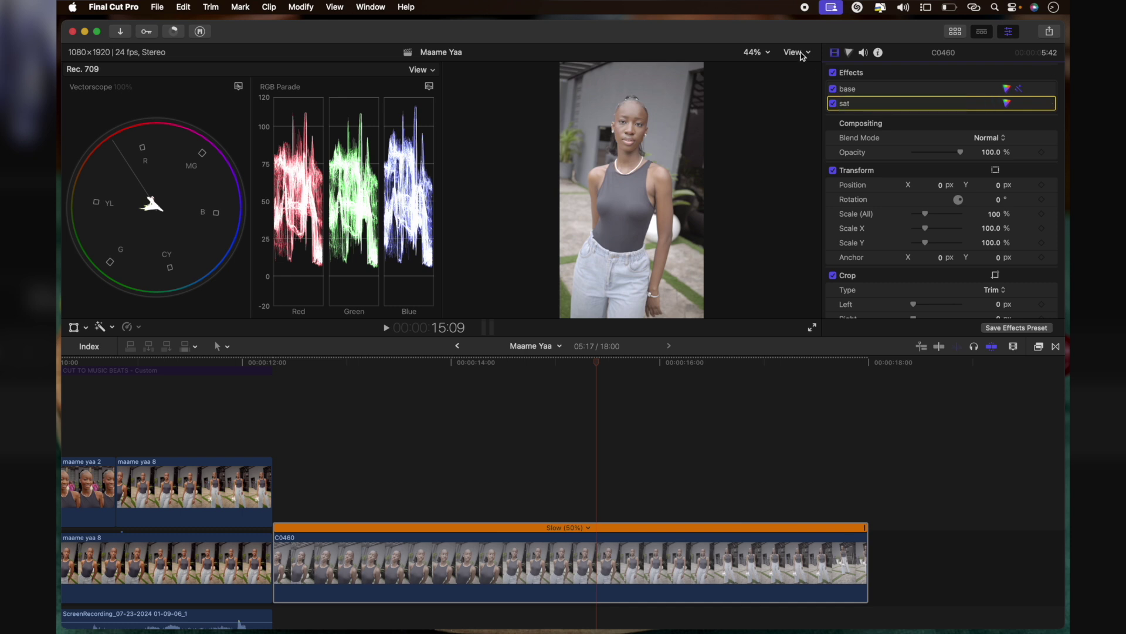
Add a second Color Wheels correction and name it 'contrast'.
left_click(849, 52)
left_click(856, 74)
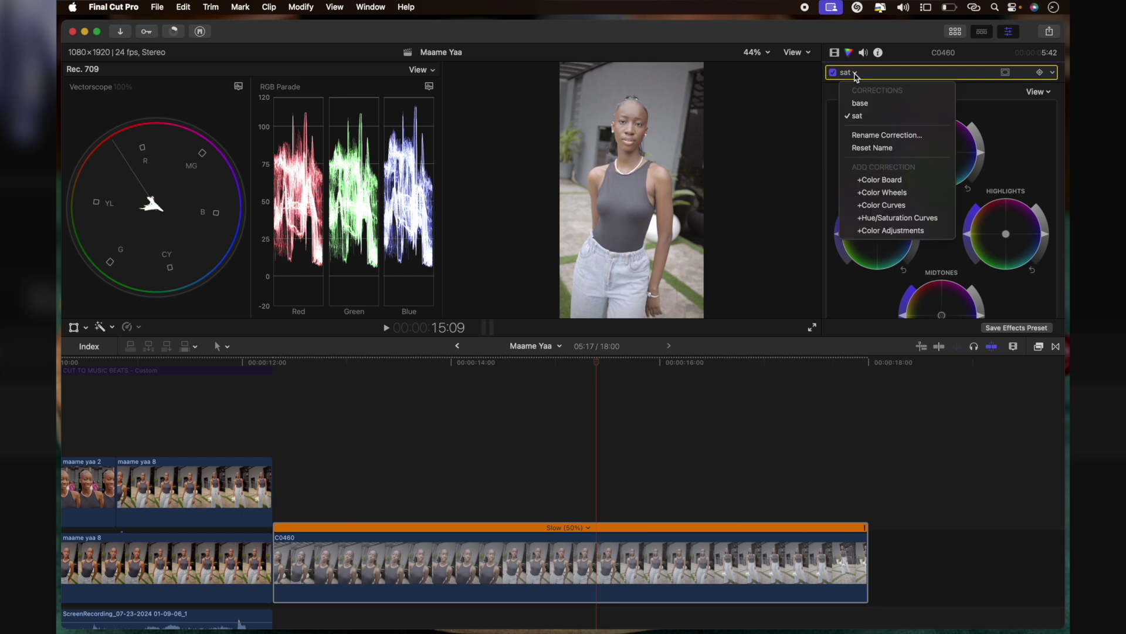
left_click(877, 196)
left_click(874, 75)
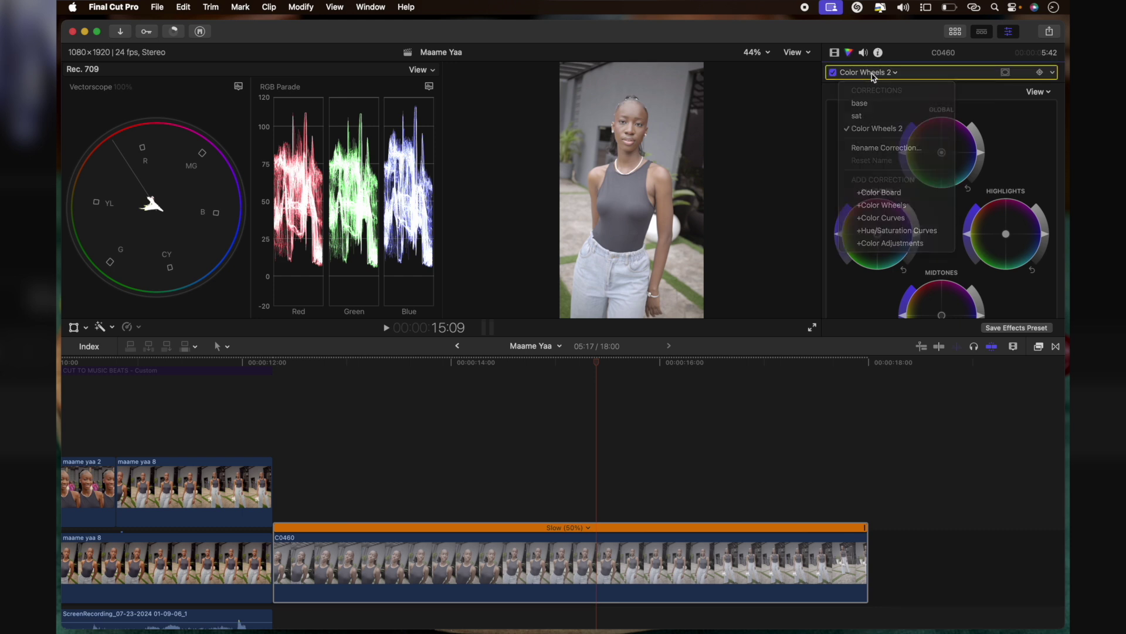
left_click(834, 52)
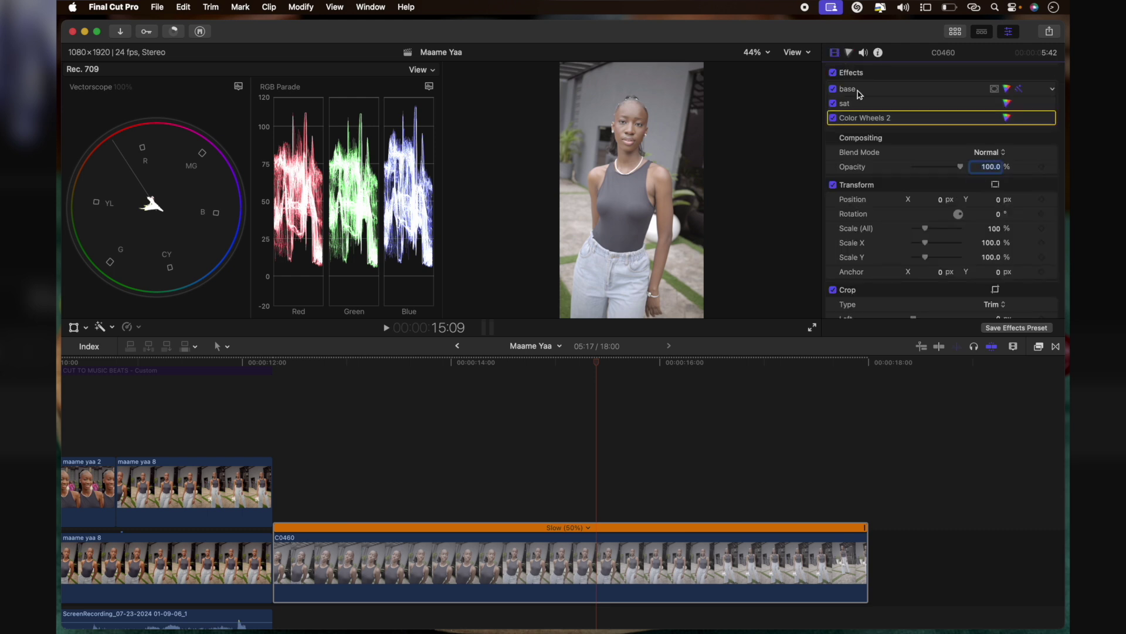
double_click(859, 118)
type("cont")
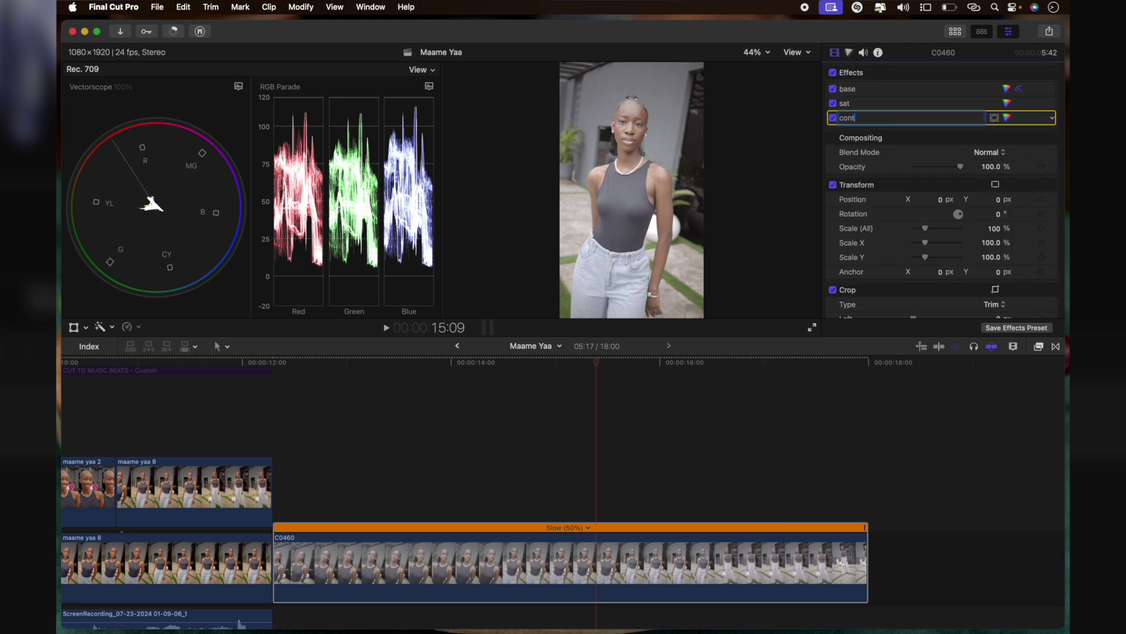
type("rast")
key("Return")
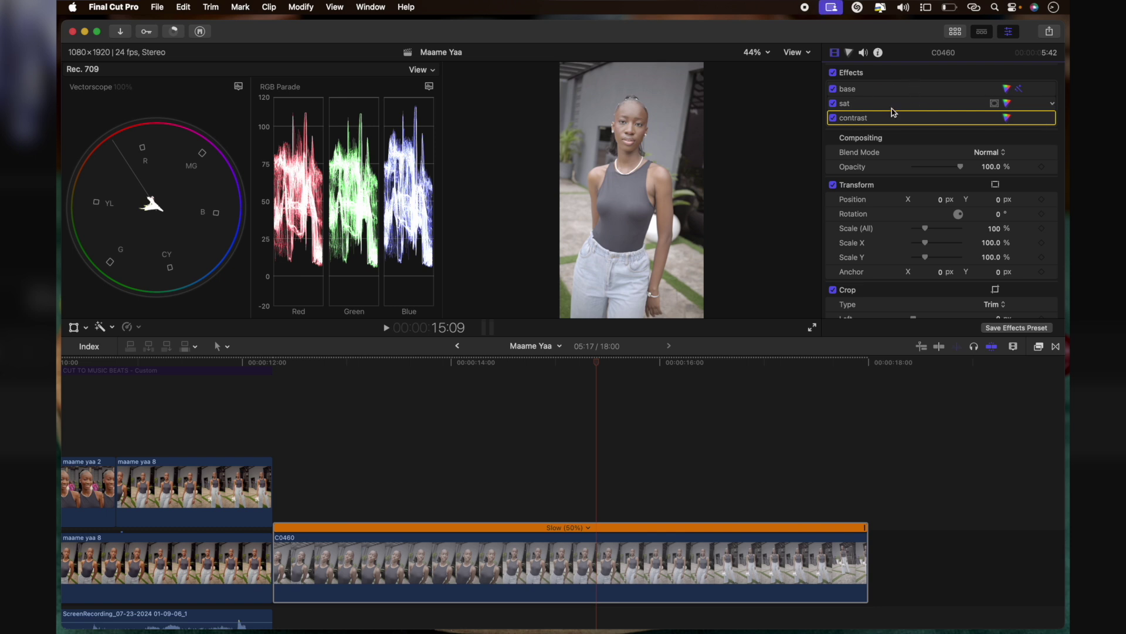
left_click(1007, 117)
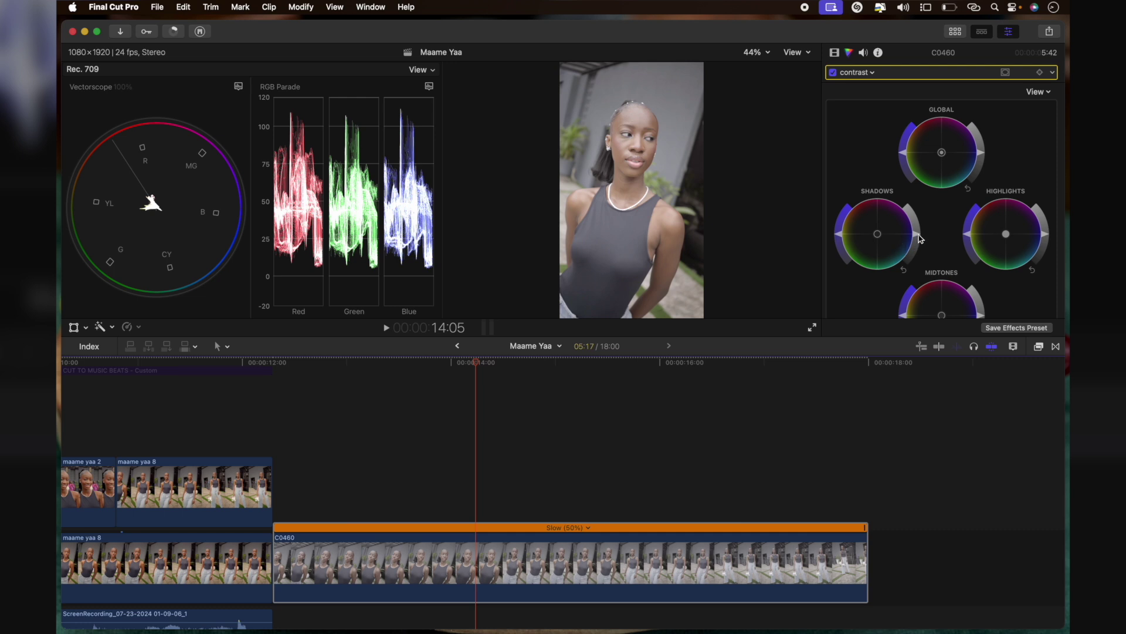
Adjust the contrast correction's Shadows brightness until the parade's blacks sit just above 0, scrubbing to check.
left_click_drag(920, 238, 921, 241)
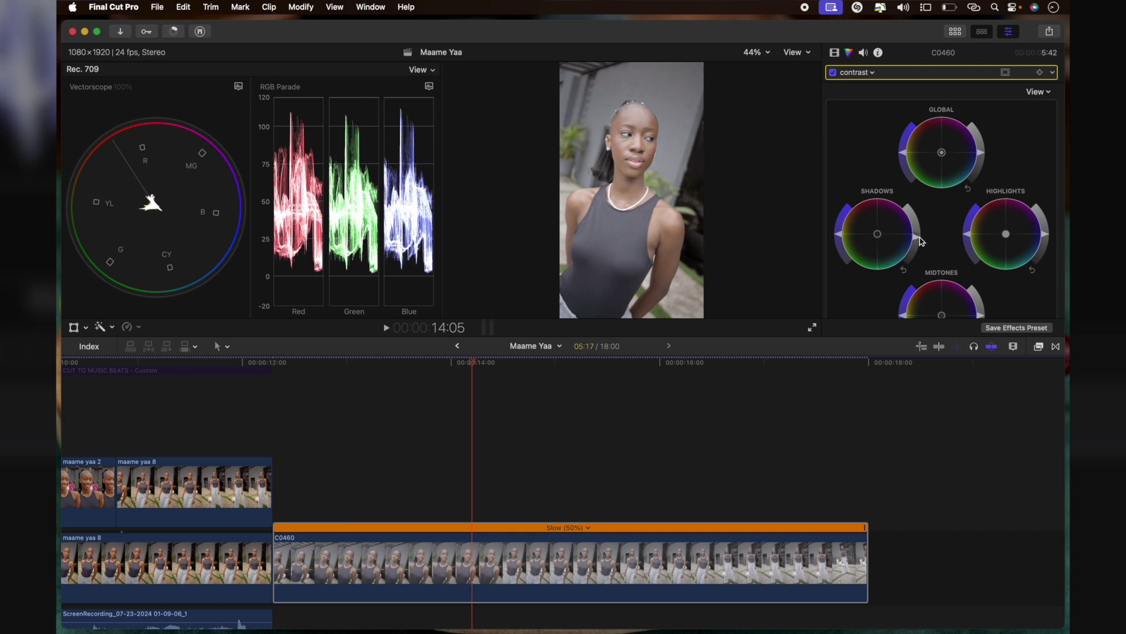
left_click_drag(921, 241, 922, 241)
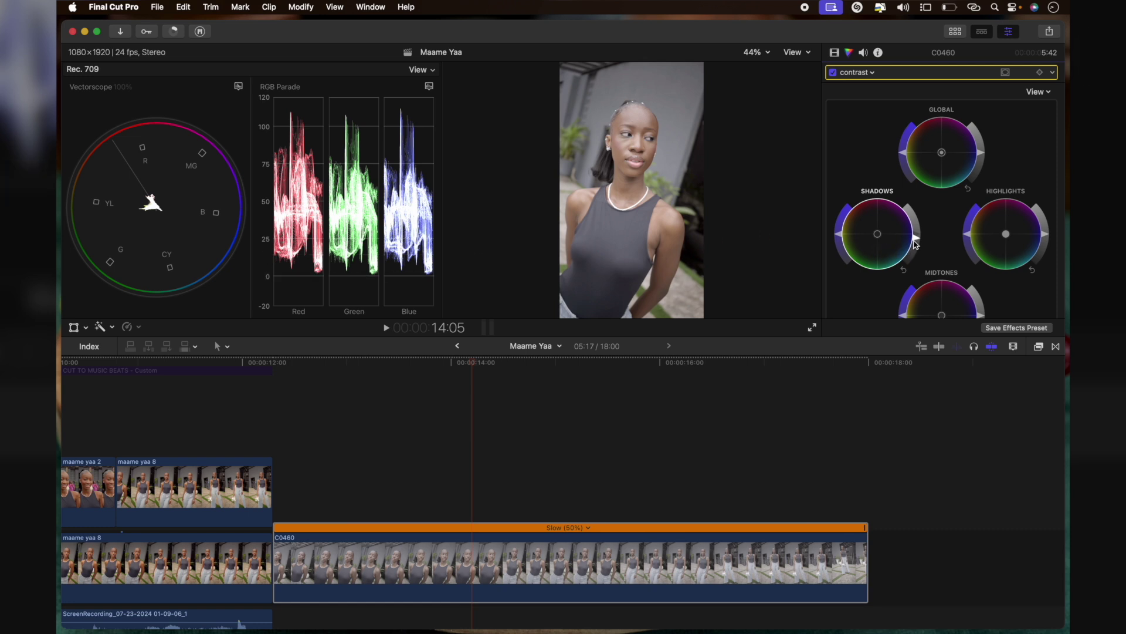
left_click_drag(918, 238, 919, 250)
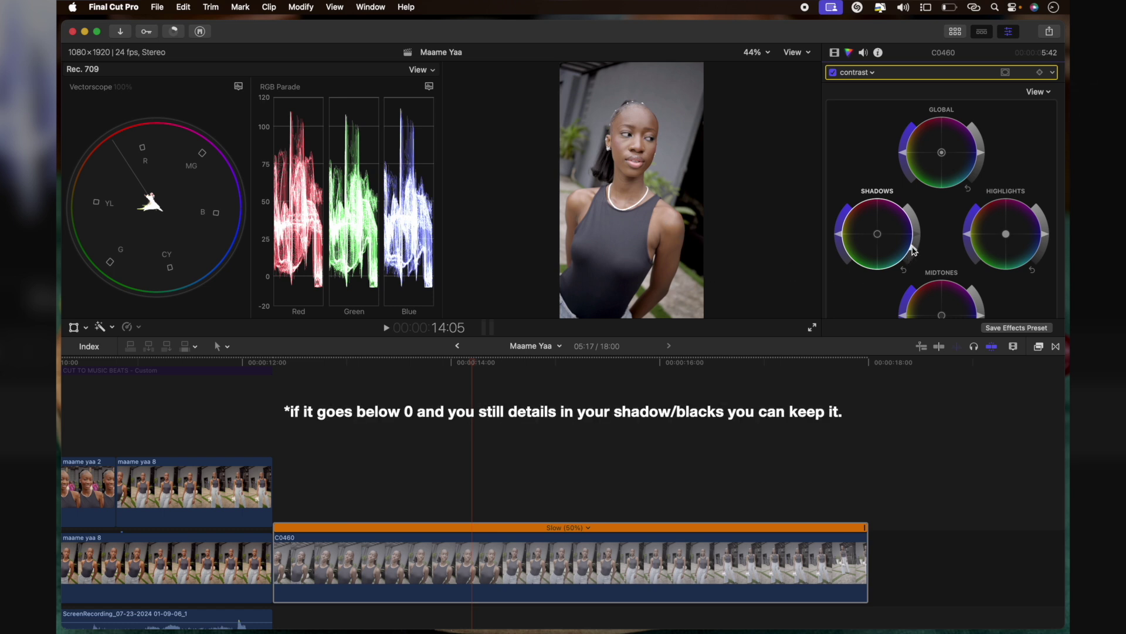
left_click_drag(913, 250, 921, 241)
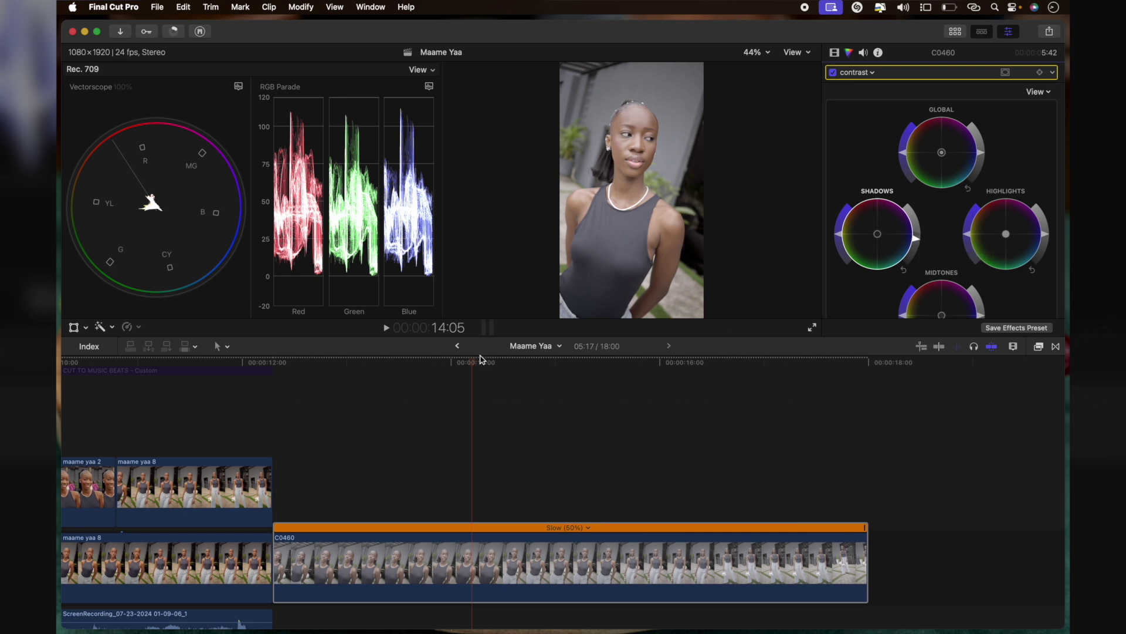
left_click_drag(478, 367, 545, 367)
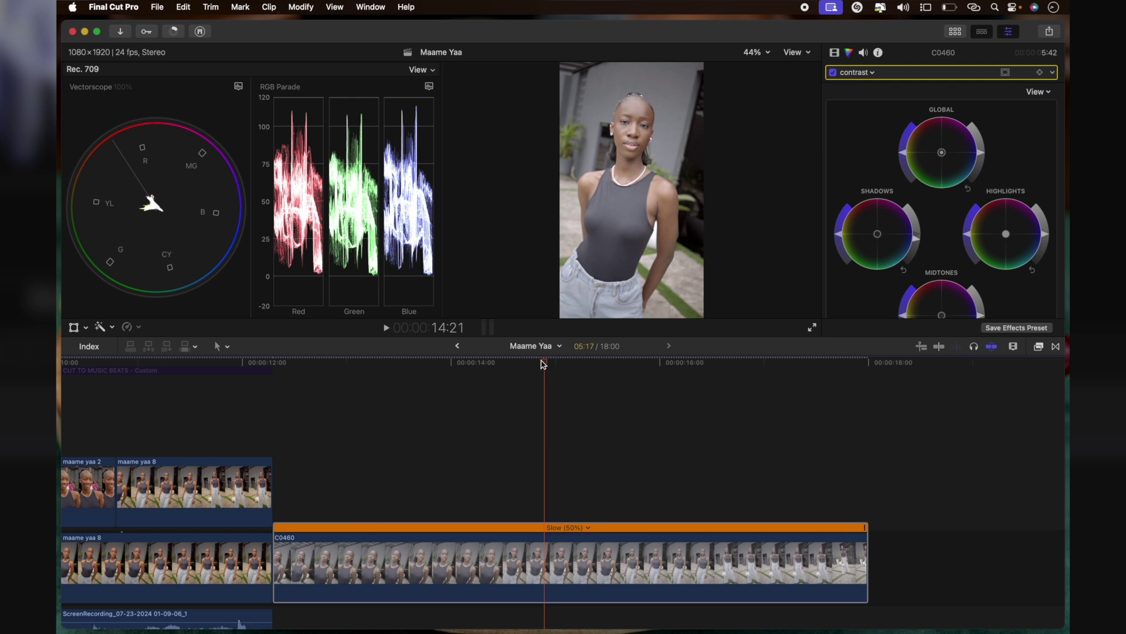
left_click_drag(543, 365, 477, 369)
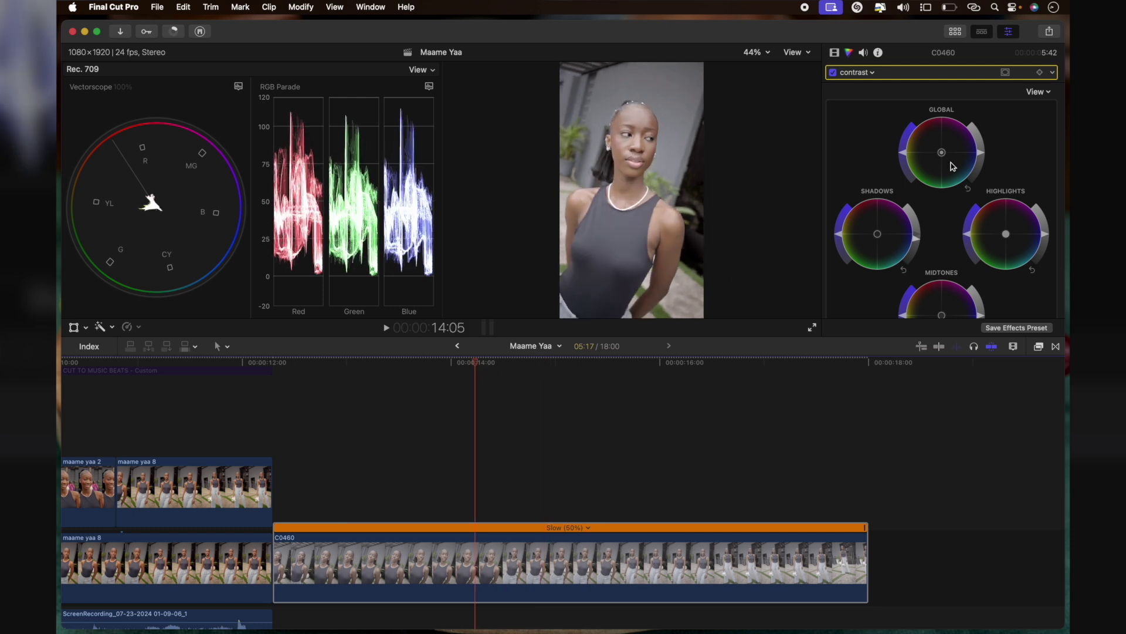
Lower the contrast correction's highlights and nudge its global shadows down slightly.
scroll(1007, 195, "down", 2)
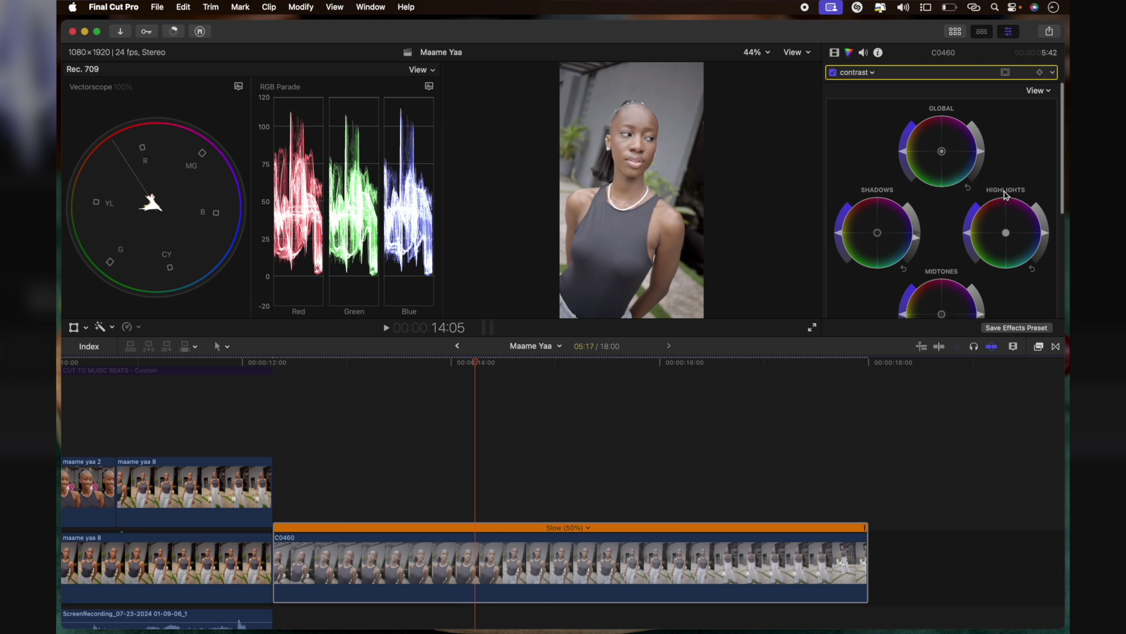
scroll(1006, 195, "down", 3)
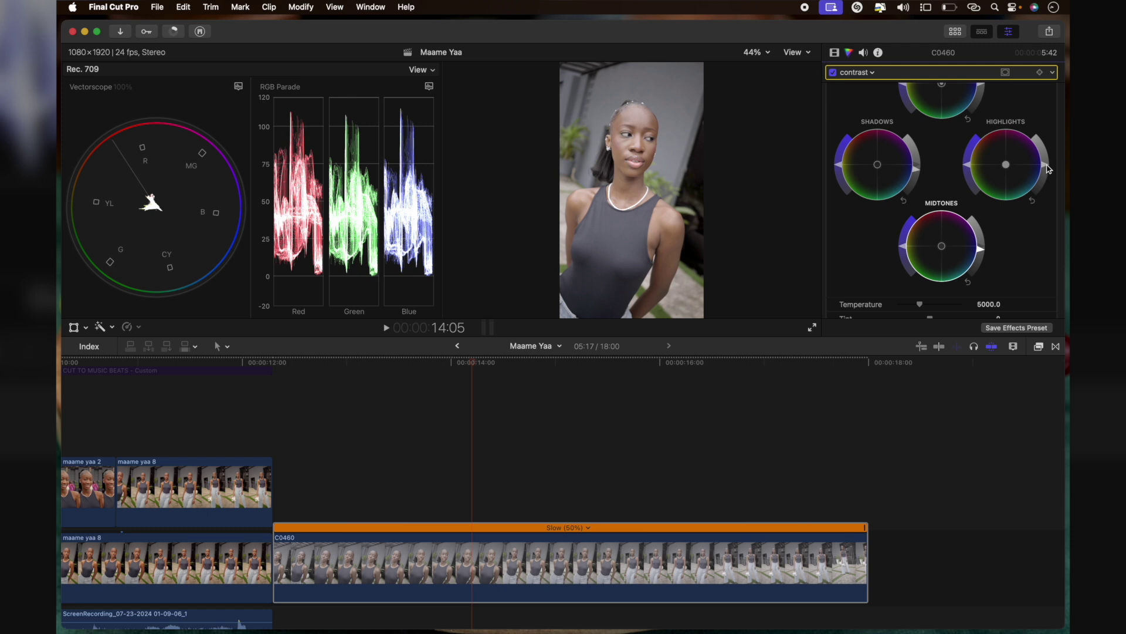
left_click_drag(1049, 169, 1049, 173)
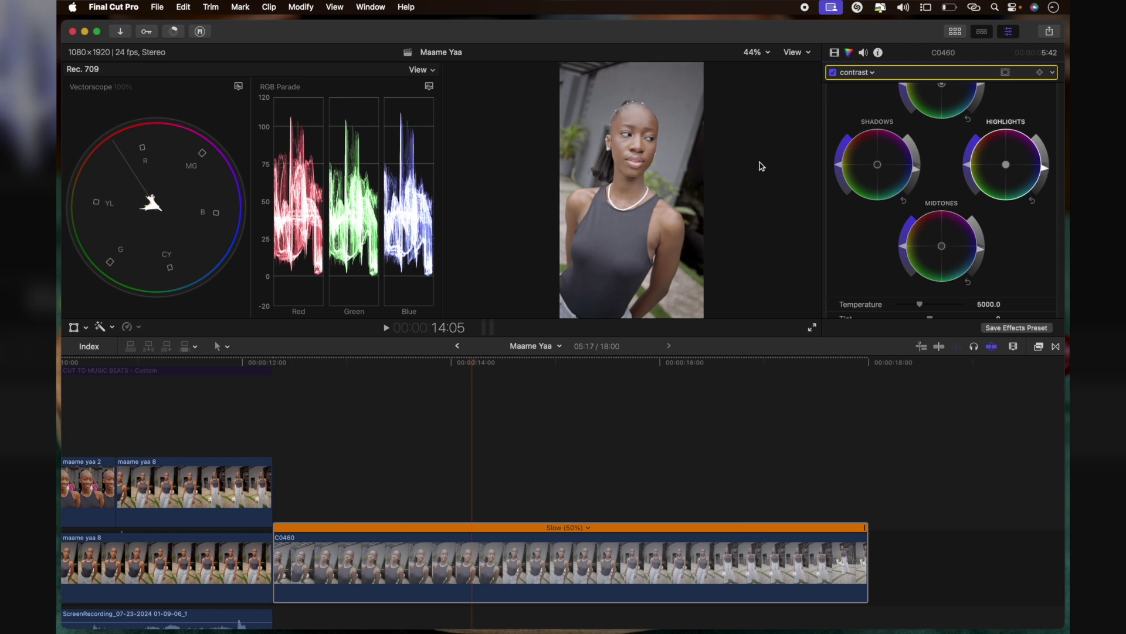
scroll(1019, 168, "up", 3)
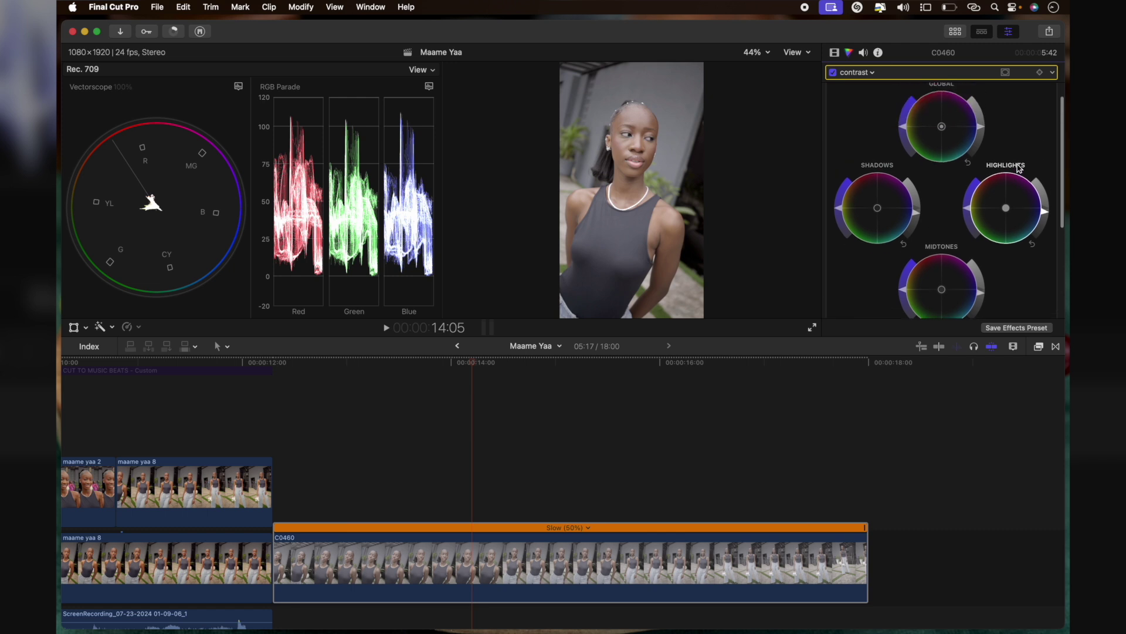
scroll(1019, 168, "up", 2)
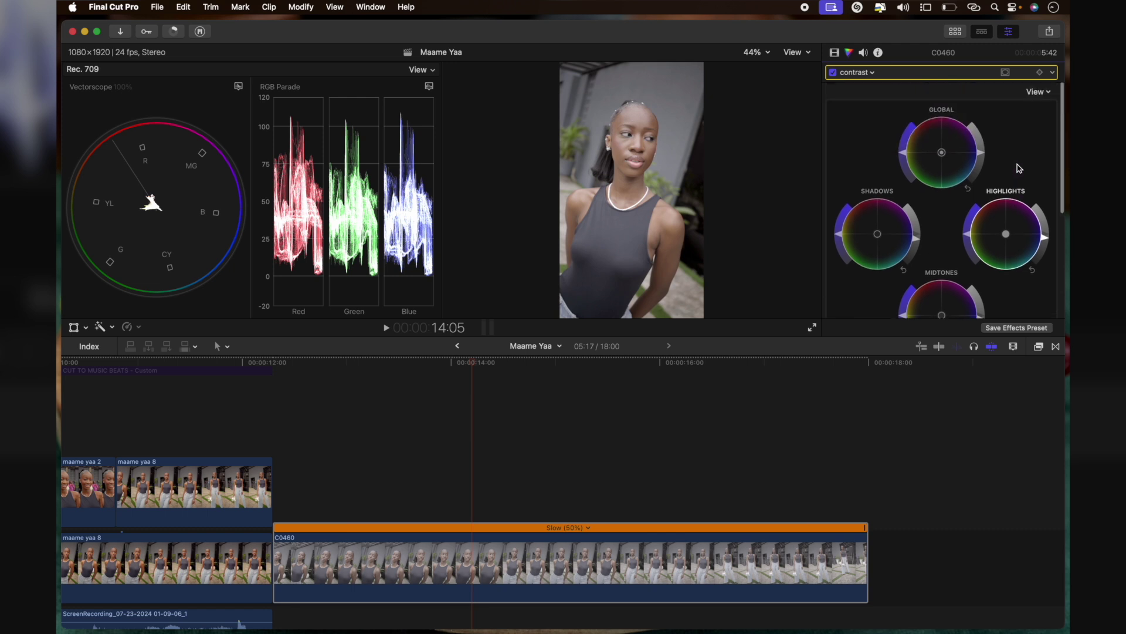
left_click(980, 152)
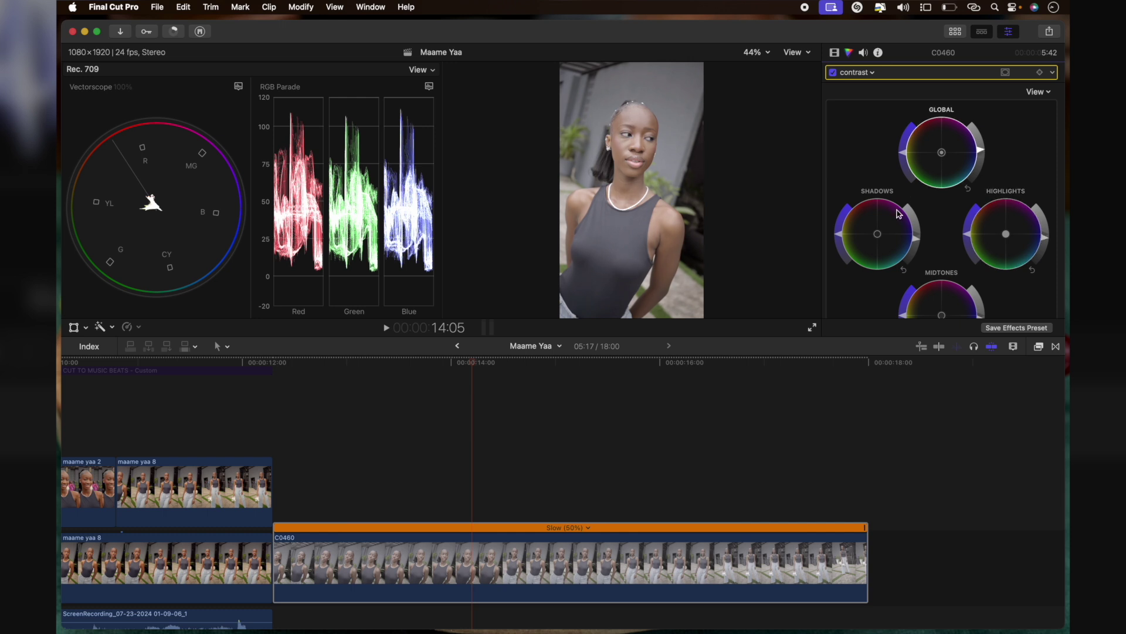
left_click_drag(916, 243, 916, 246)
Darken the shadows further and lower the midtones, checking the grade at a later frame.
left_click(834, 52)
double_click(875, 120)
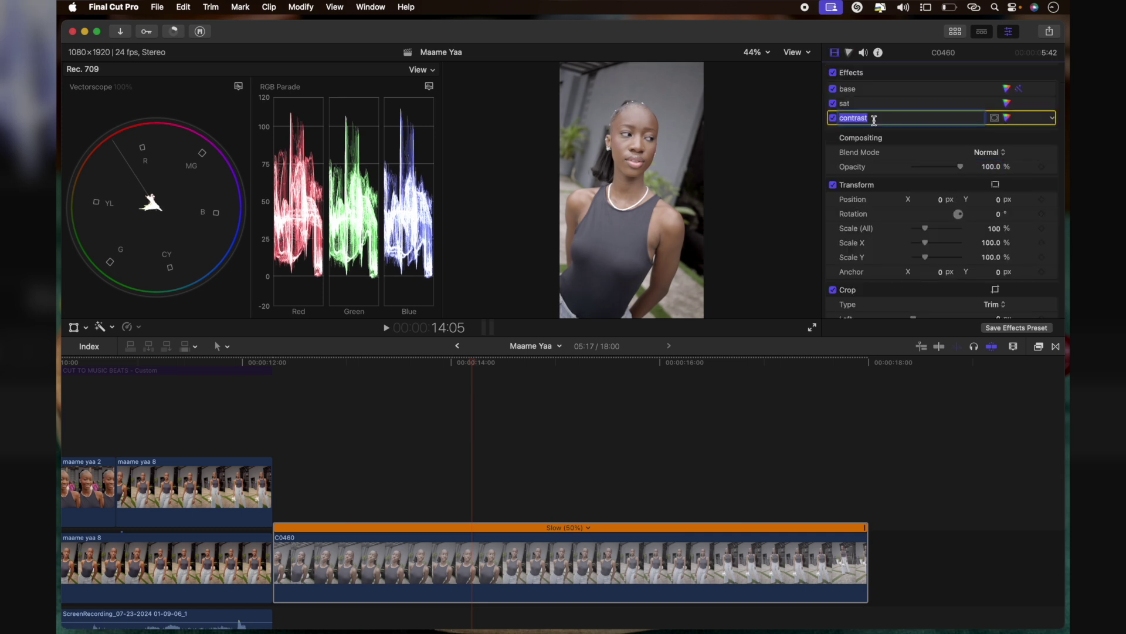
left_click(1007, 118)
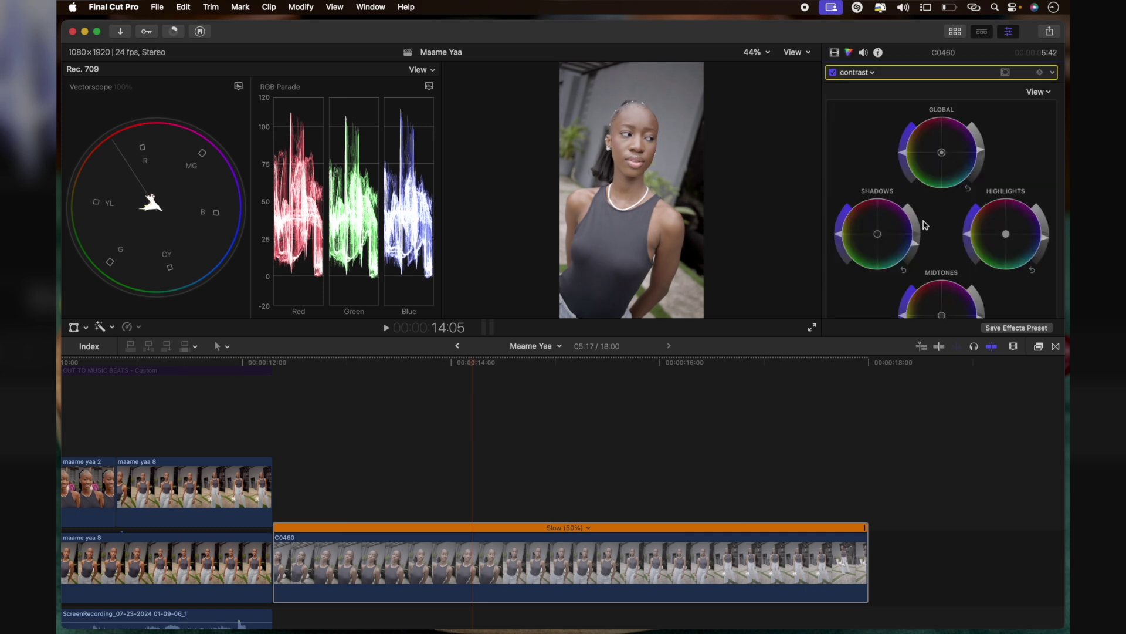
scroll(923, 248, "down", 3)
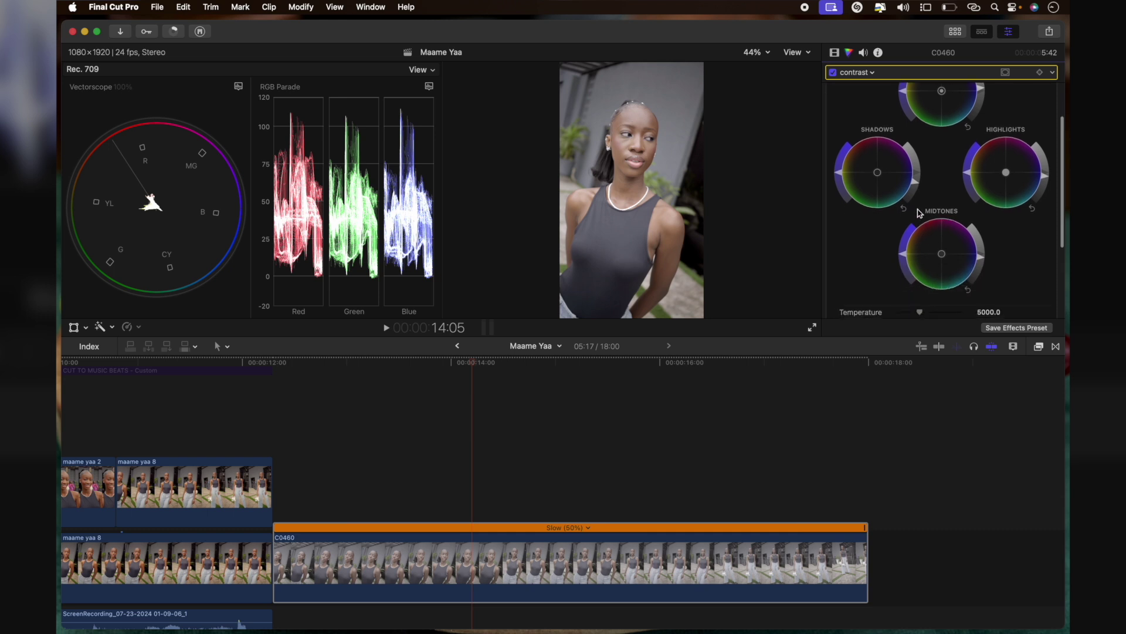
left_click_drag(919, 186, 919, 197)
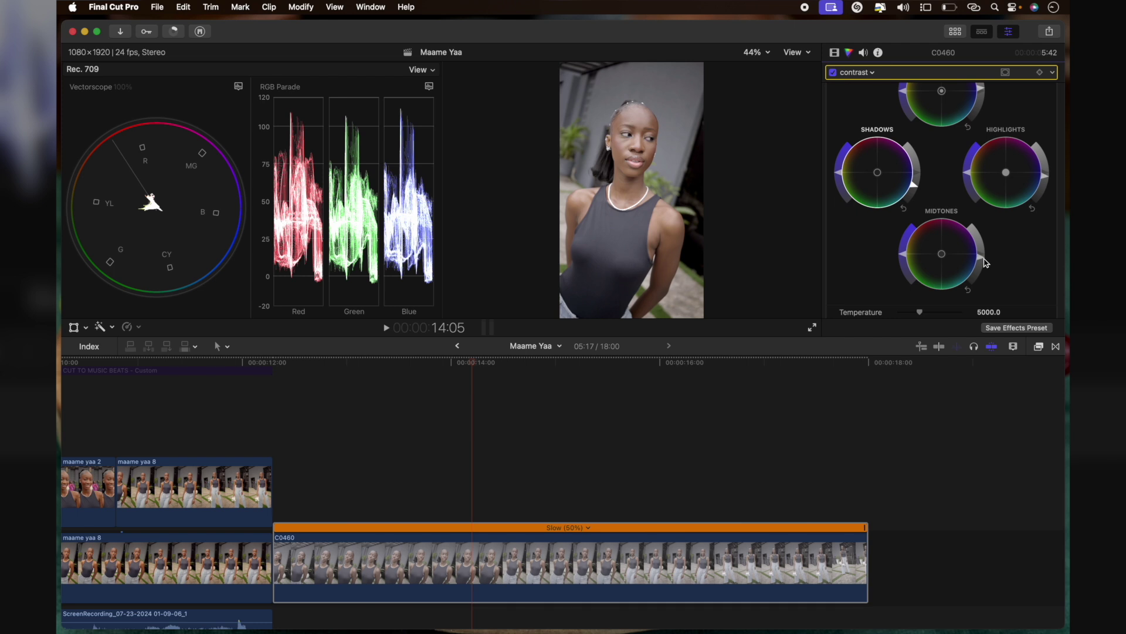
left_click_drag(982, 259, 984, 266)
left_click_drag(511, 381, 573, 380)
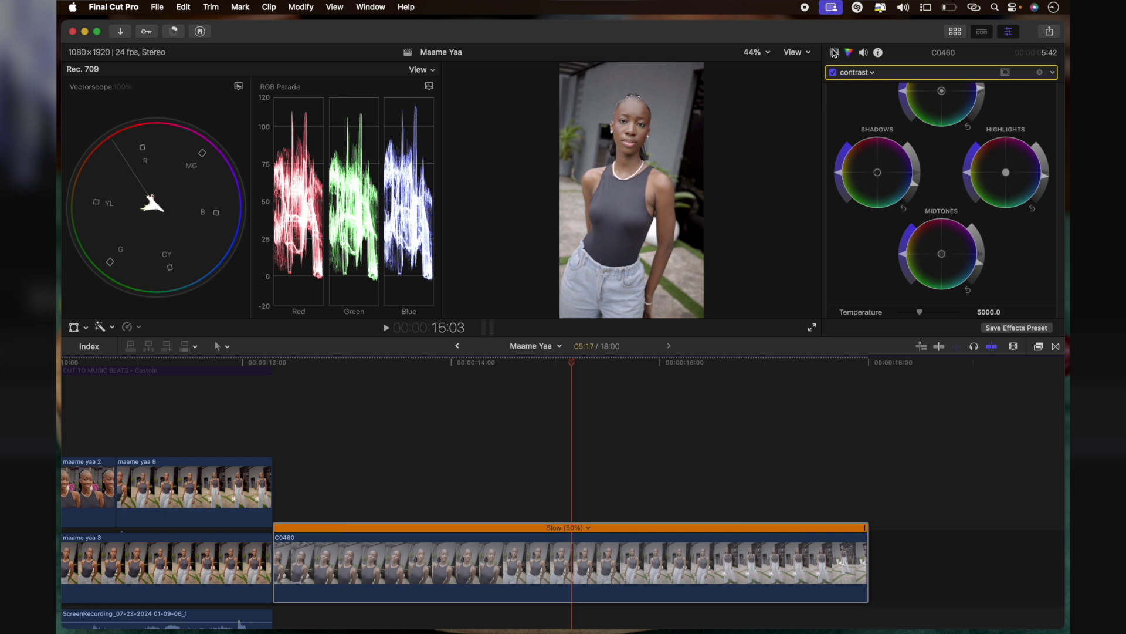
left_click(834, 52)
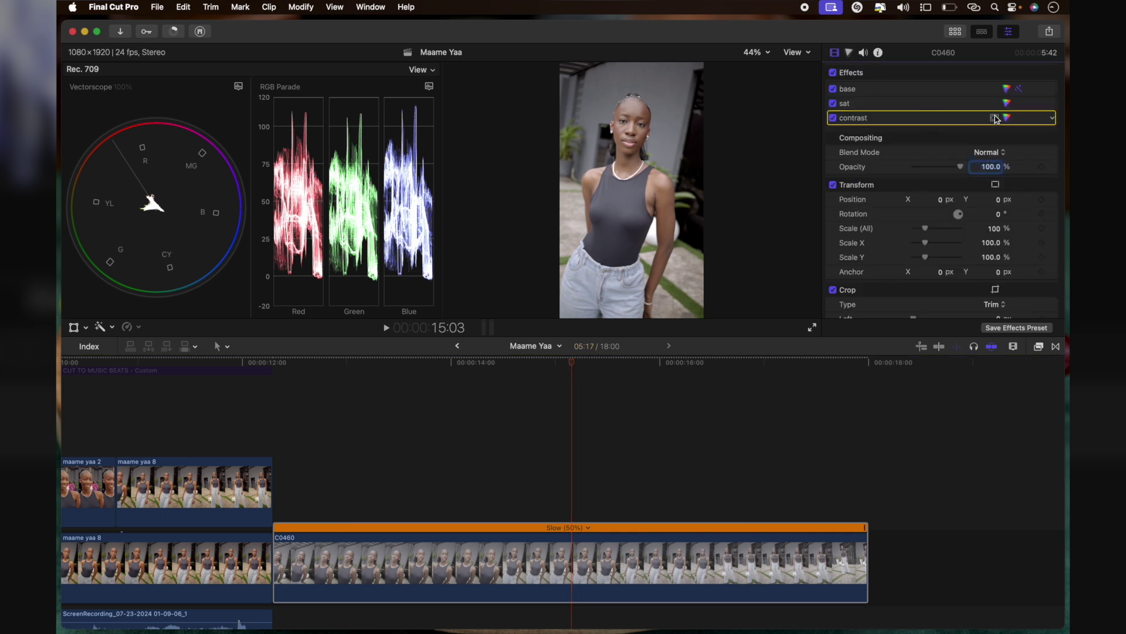
Raise the sat correction's global saturation slightly and check earlier and later frames.
left_click(1008, 104)
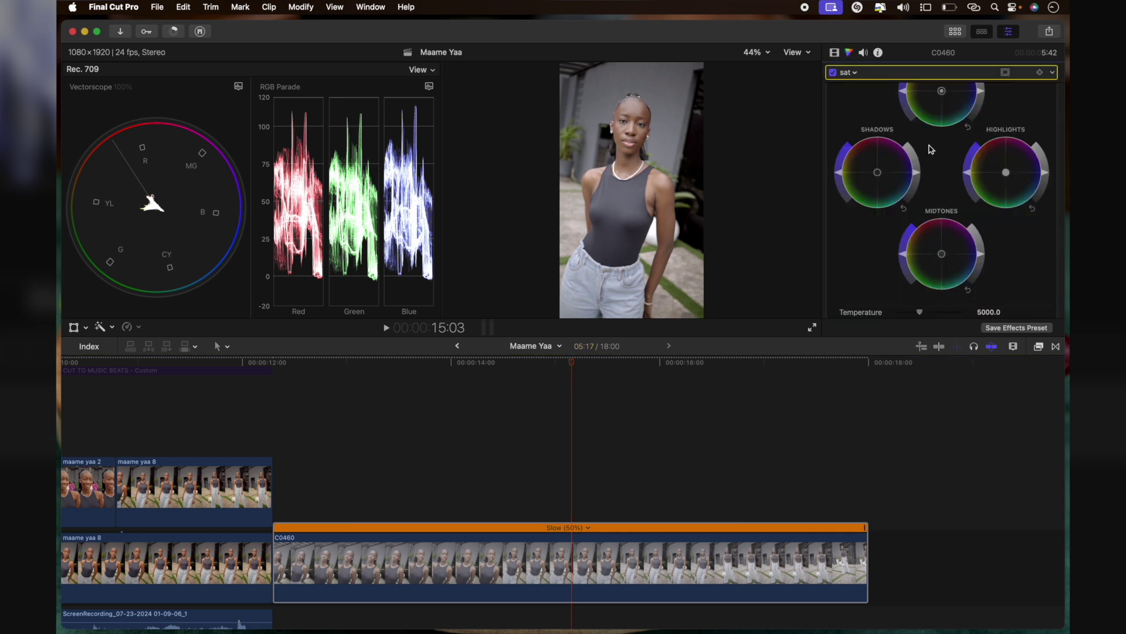
scroll(930, 150, "up", 3)
scroll(930, 150, "down", 1)
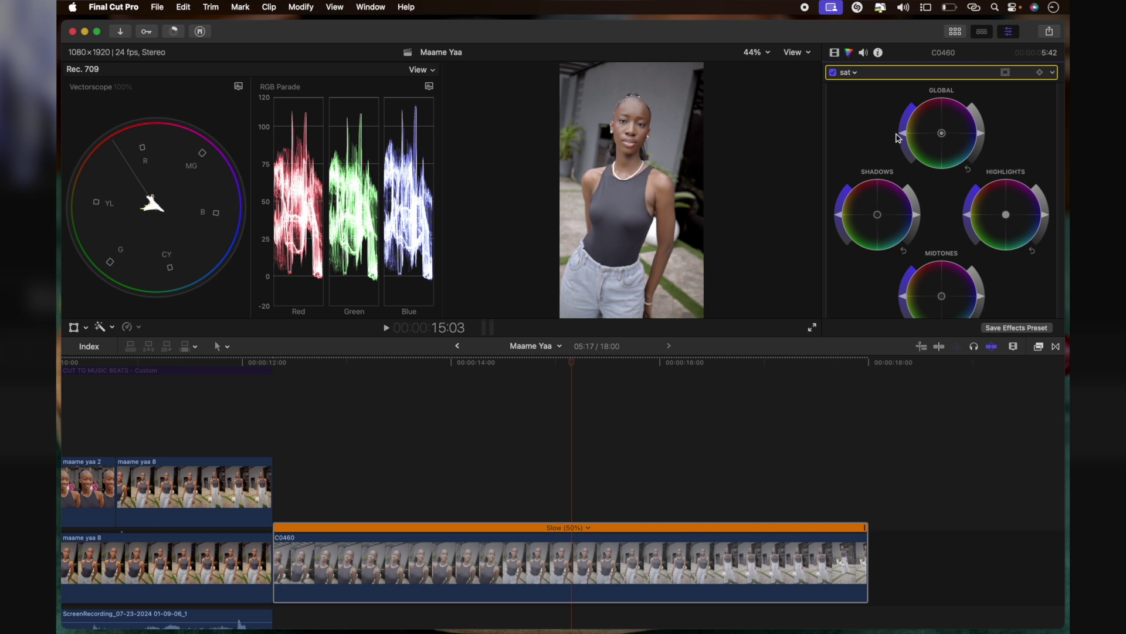
left_click_drag(903, 136, 904, 124)
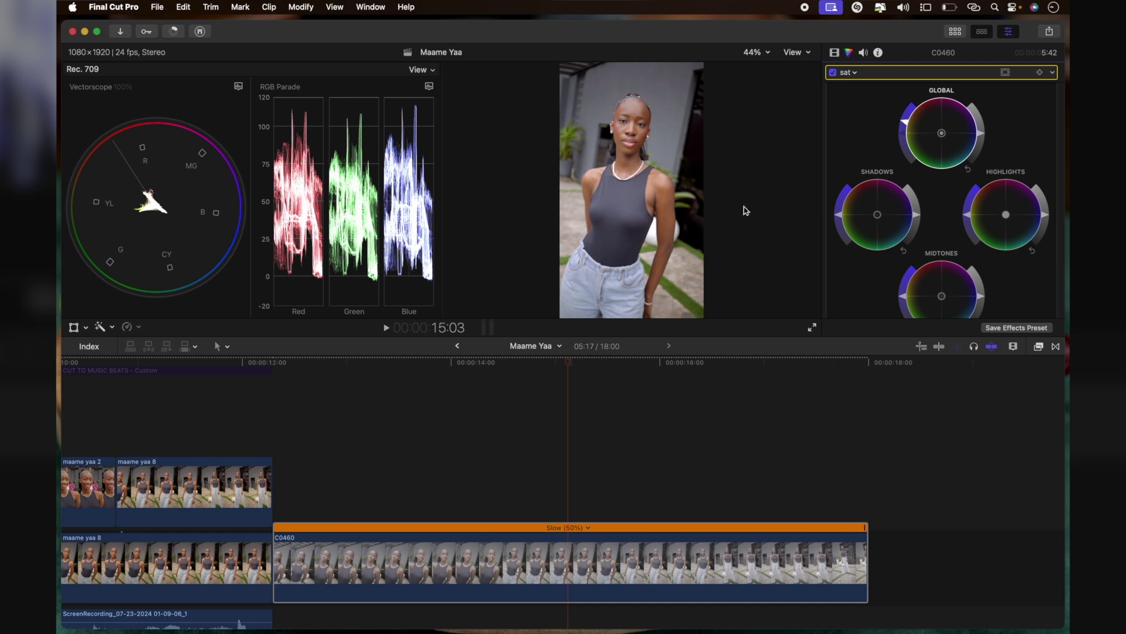
left_click(454, 360)
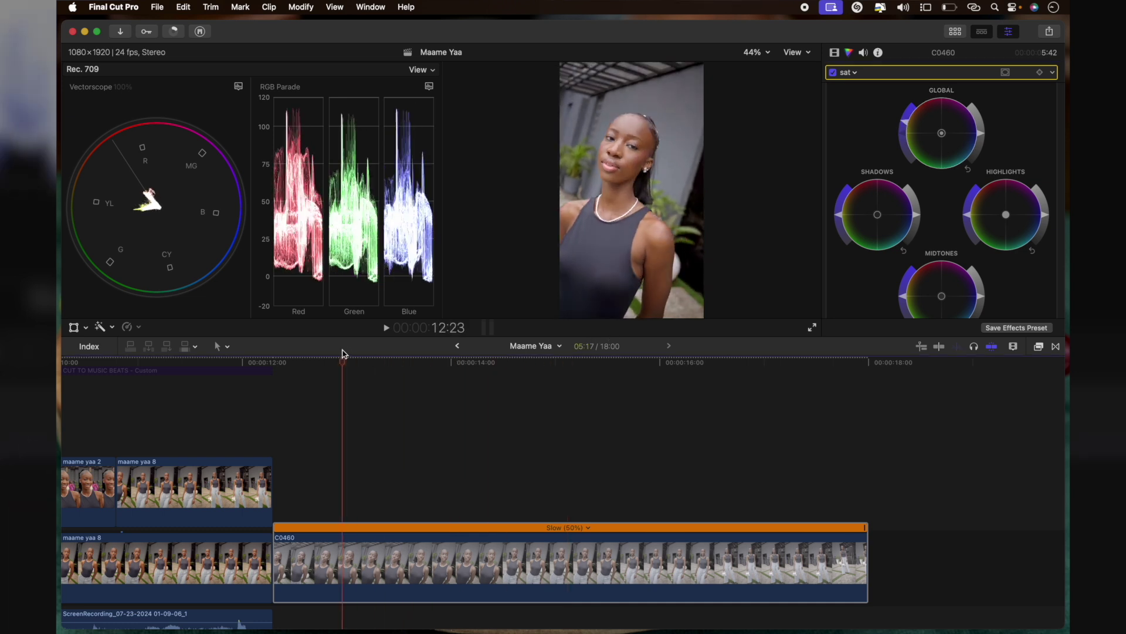
left_click(556, 379)
Toggle all corrections off and on to compare the grade against the original clip.
left_click(835, 54)
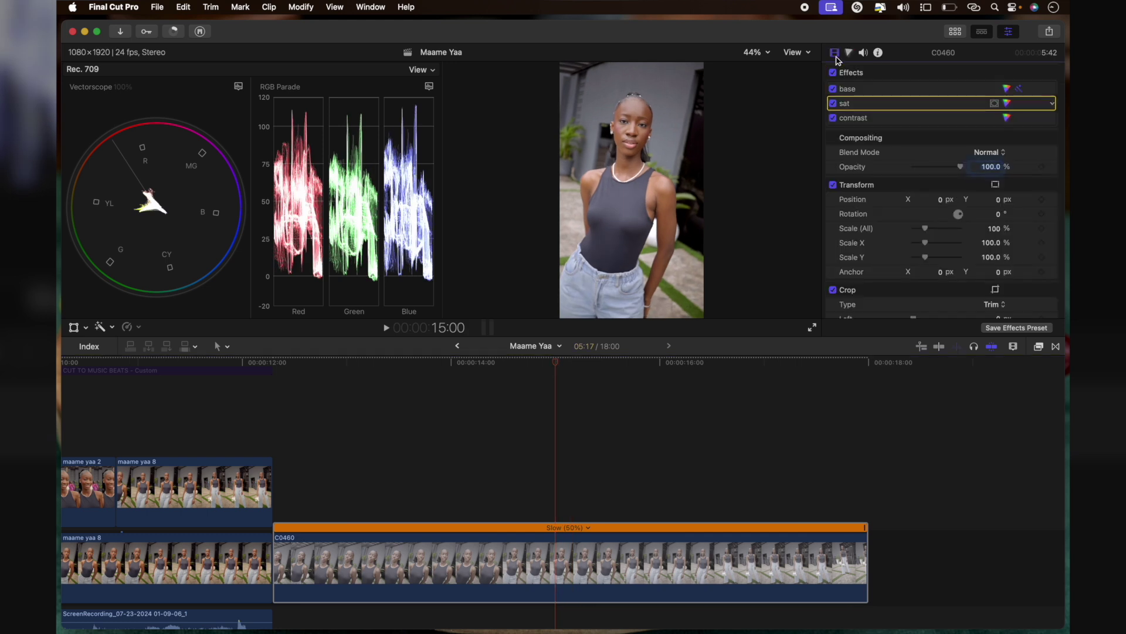
left_click(834, 73)
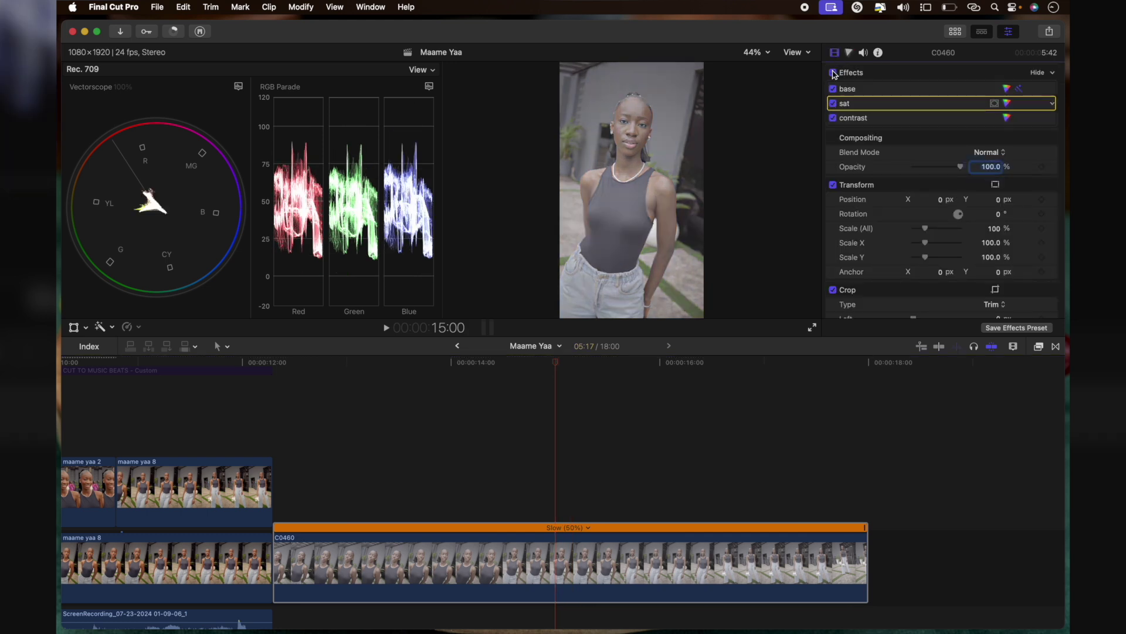
left_click(834, 73)
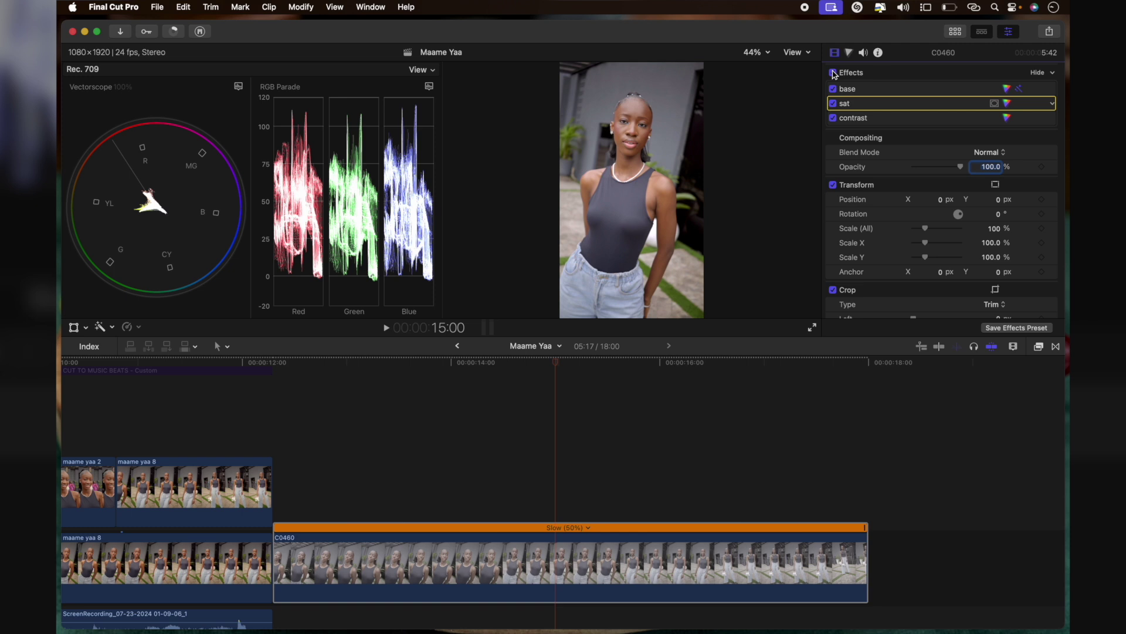
left_click(834, 73)
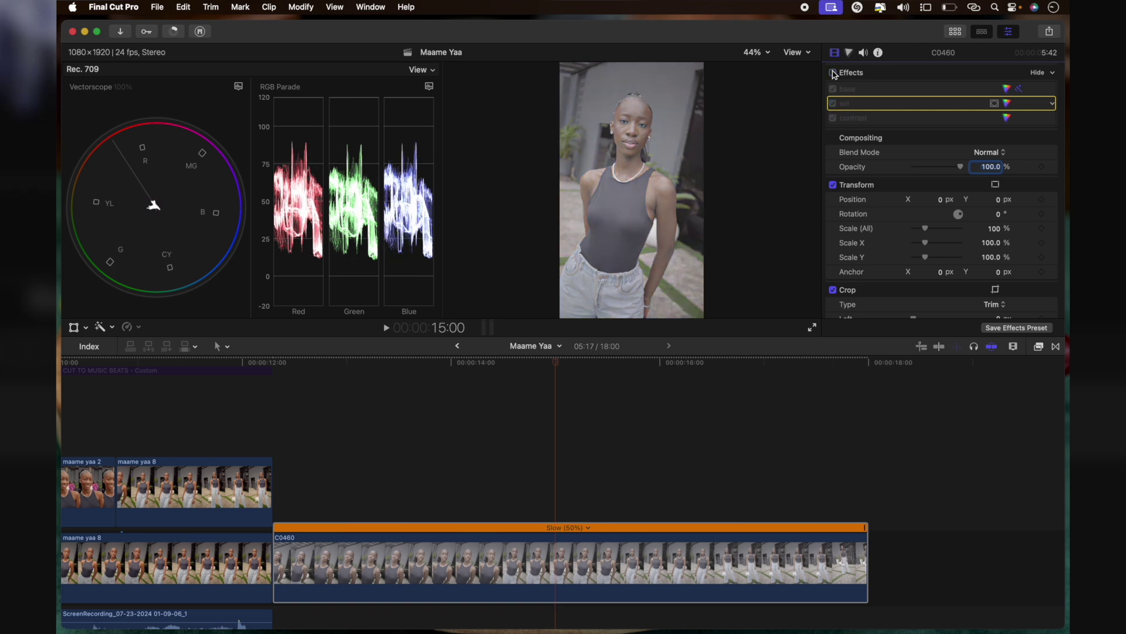
left_click(834, 73)
left_click(834, 72)
left_click(834, 73)
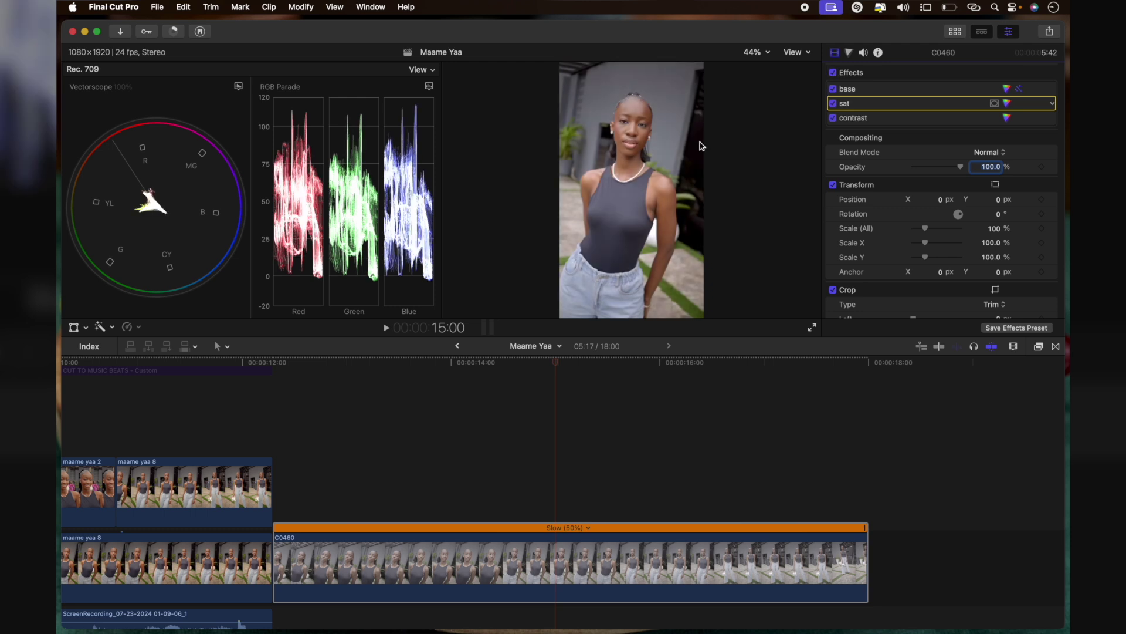
Scrub and play the clip to review the grade, ending at frame 13:17.
left_click_drag(557, 368, 686, 392)
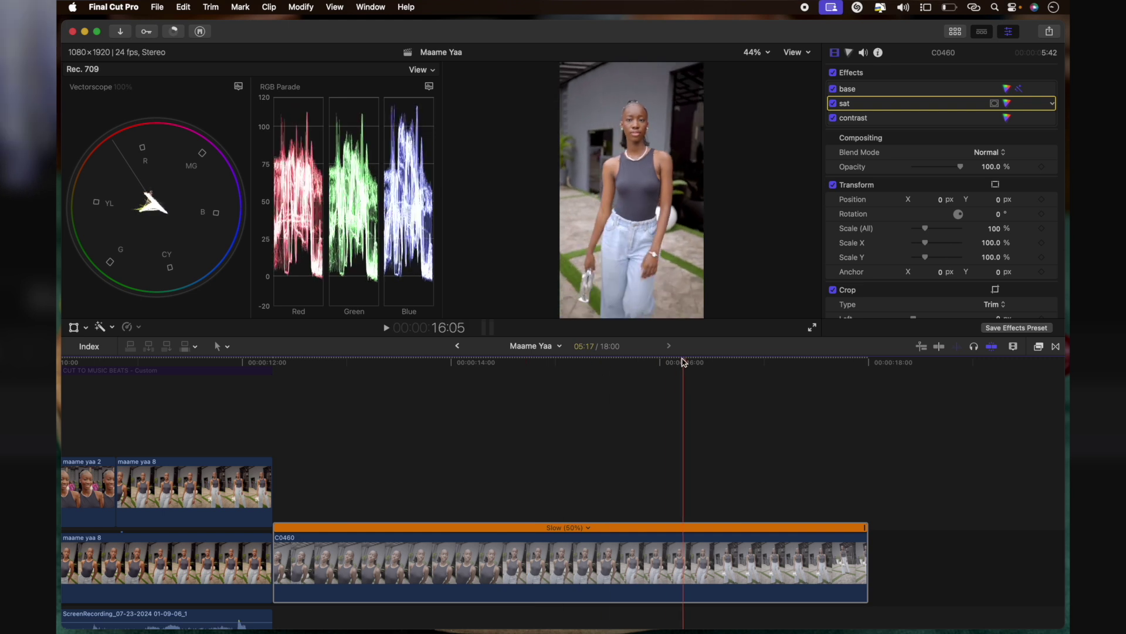
key("space")
left_click(551, 362)
left_click_drag(552, 362, 426, 357)
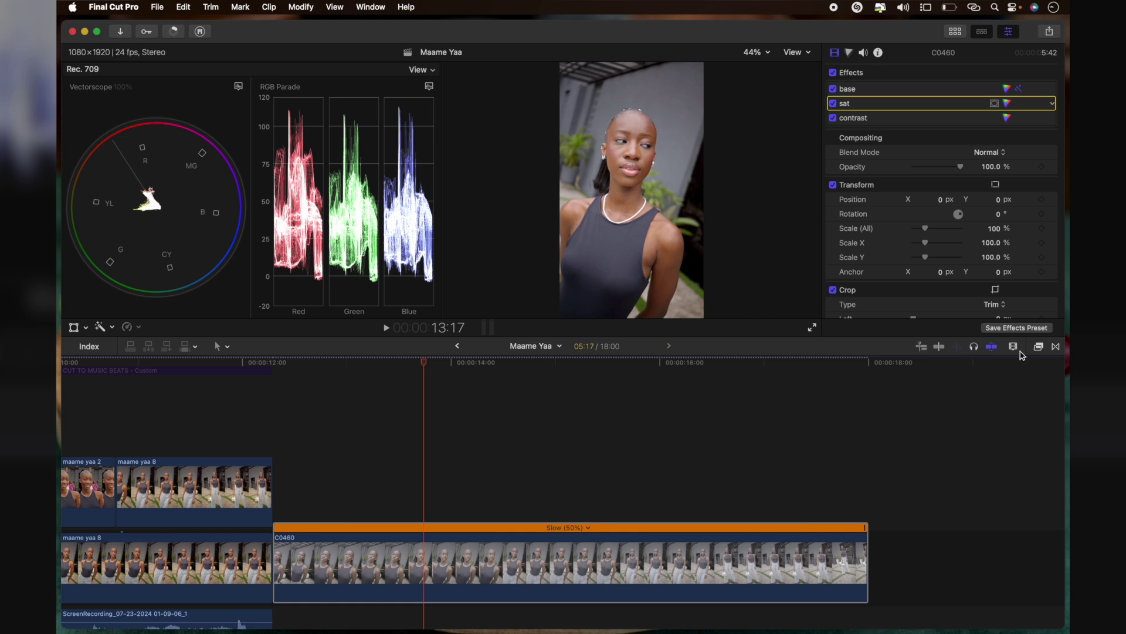
Apply a Custom LUT effect to clip C0460 and load LUT 4.
left_click(1039, 346)
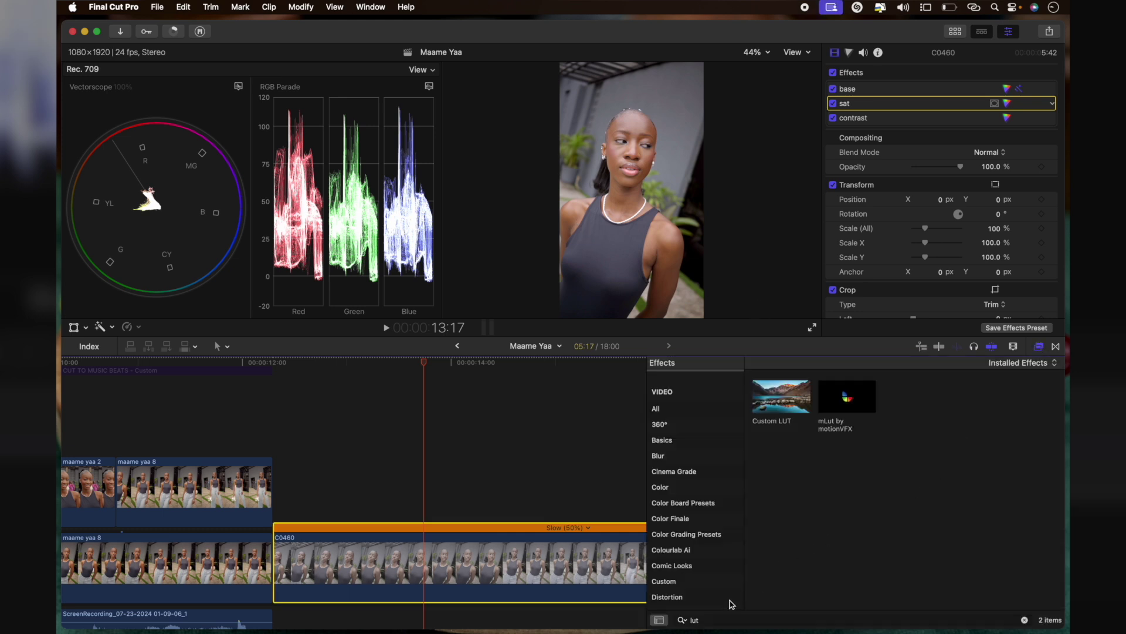
double_click(694, 620)
key("BackSpace")
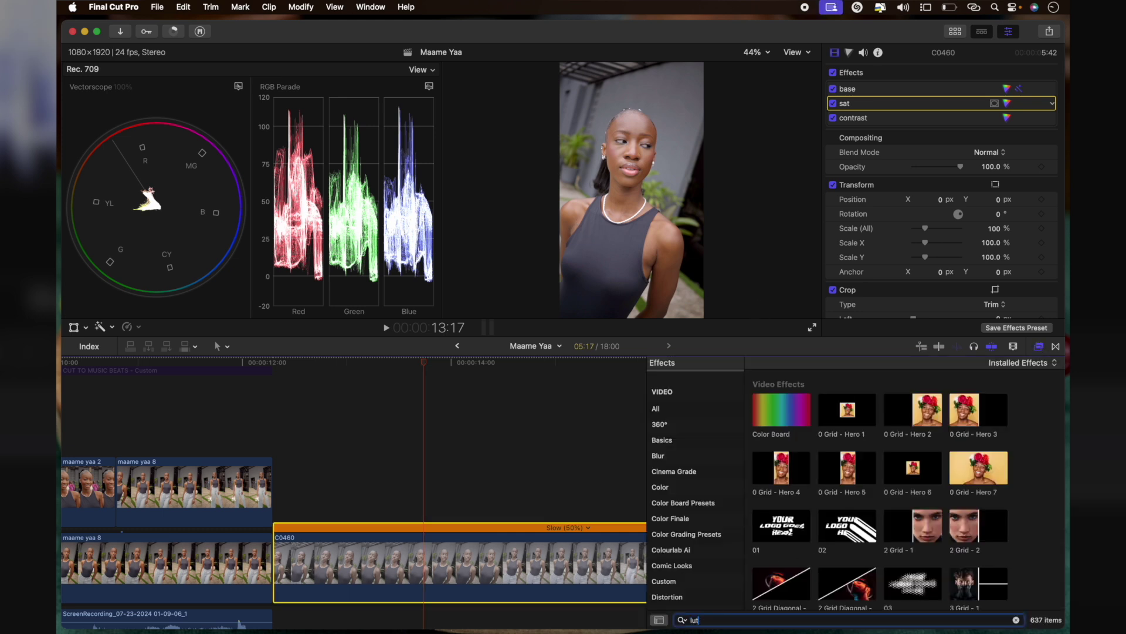
left_click_drag(778, 384, 499, 561)
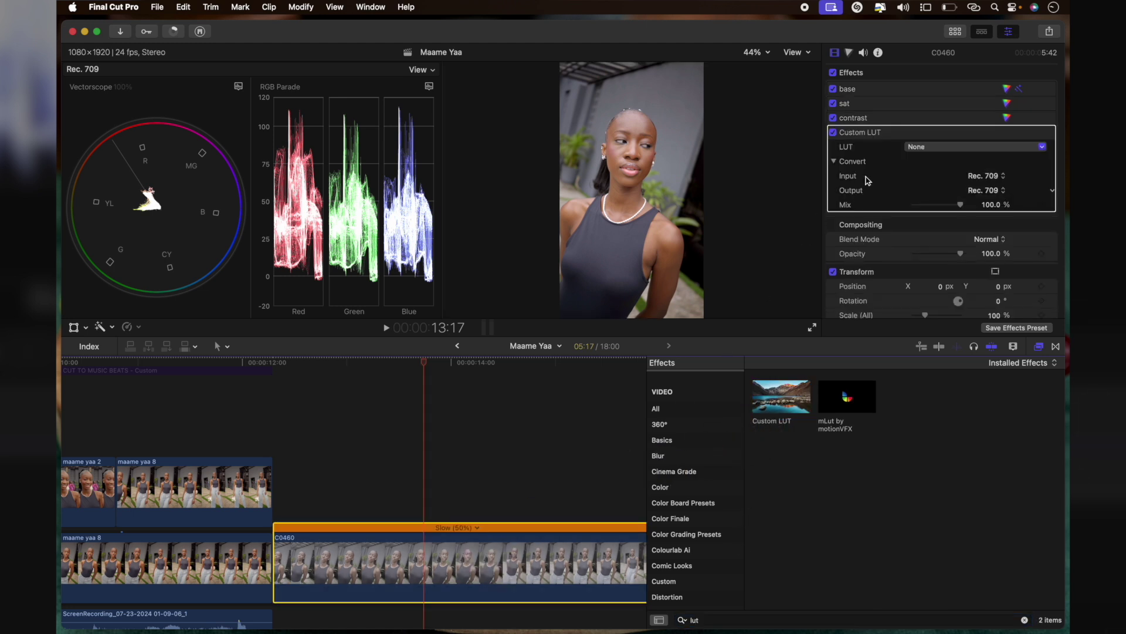
left_click(944, 147)
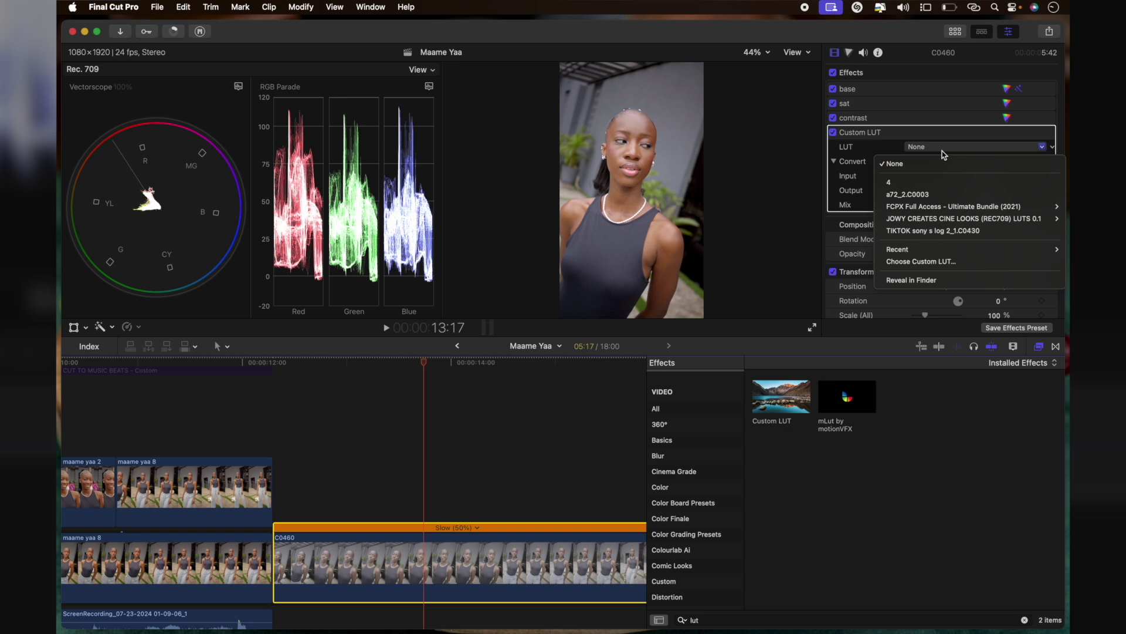
left_click(935, 184)
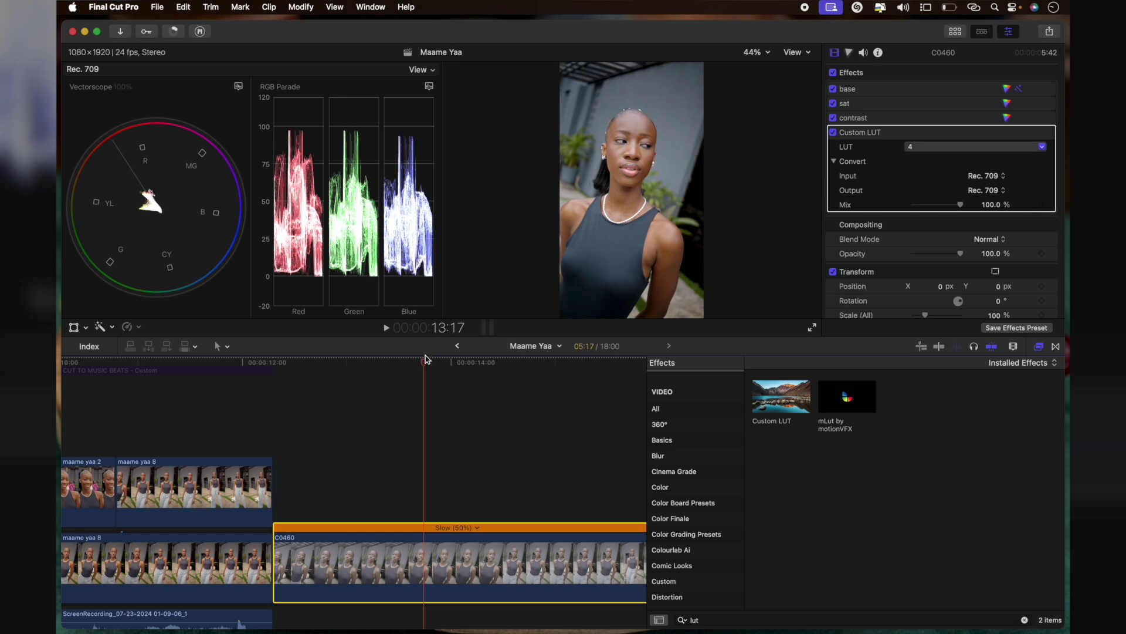
Compare the LUT at different Mix strengths, then leave Custom LUT switched off at 100% mix.
mouse_move(425, 363)
left_mouse_down()
mouse_move(558, 381)
mouse_move(531, 370)
mouse_move(551, 375)
mouse_move(420, 380)
left_mouse_up()
scroll(557, 383, "right", 3)
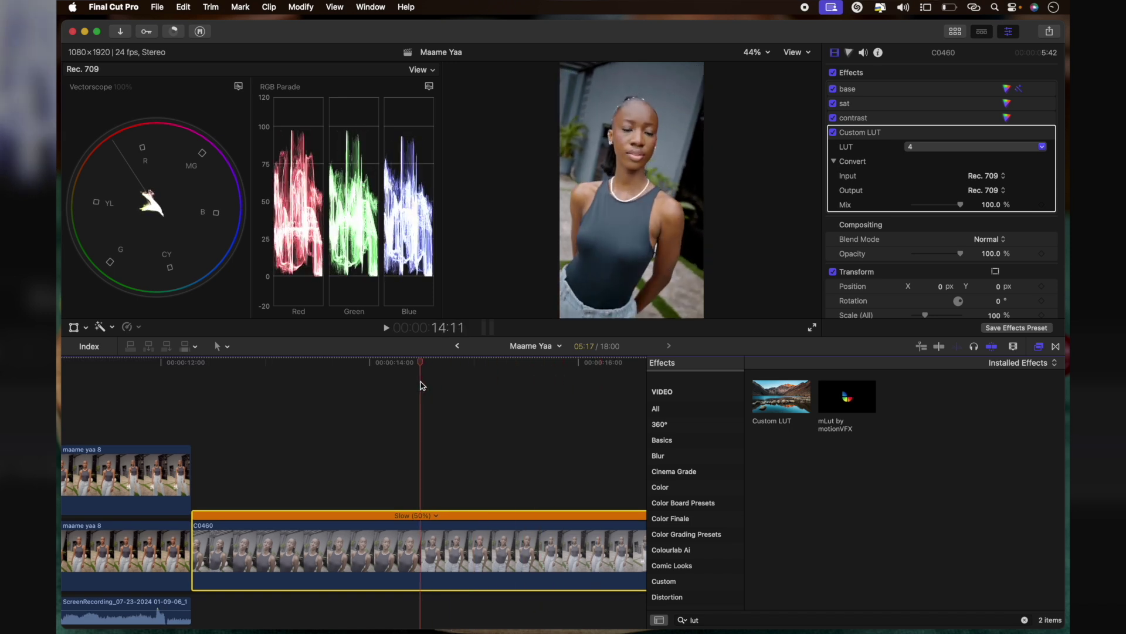
mouse_move(959, 208)
left_mouse_down()
mouse_move(886, 208)
mouse_move(956, 209)
mouse_move(924, 212)
mouse_move(946, 210)
left_mouse_up()
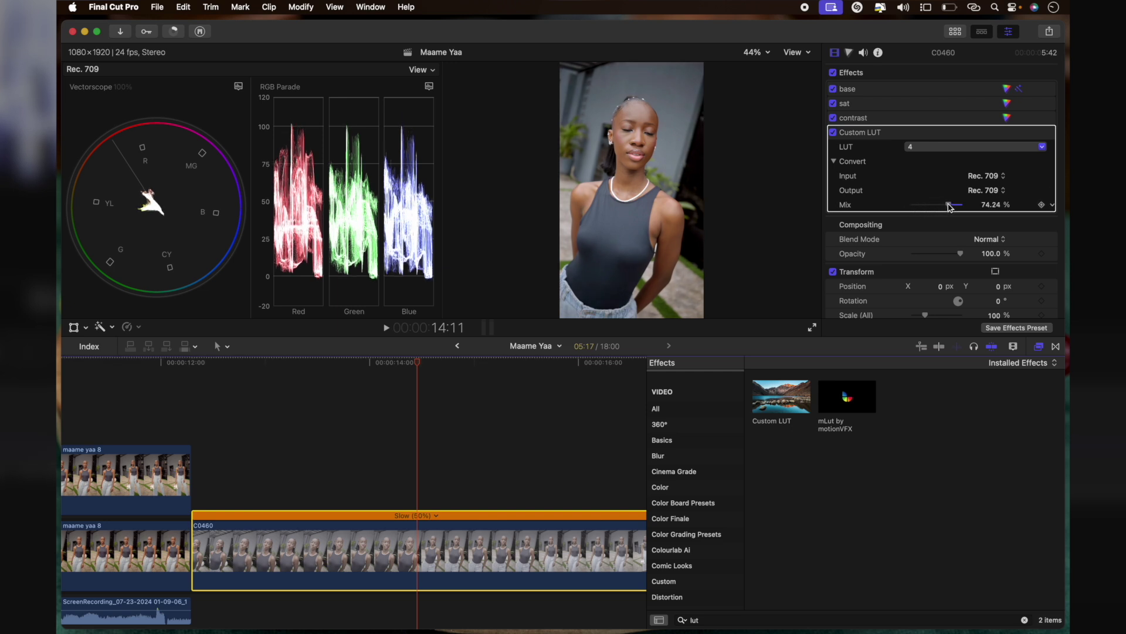
mouse_move(951, 207)
left_mouse_down()
mouse_move(901, 211)
mouse_move(968, 211)
left_mouse_up()
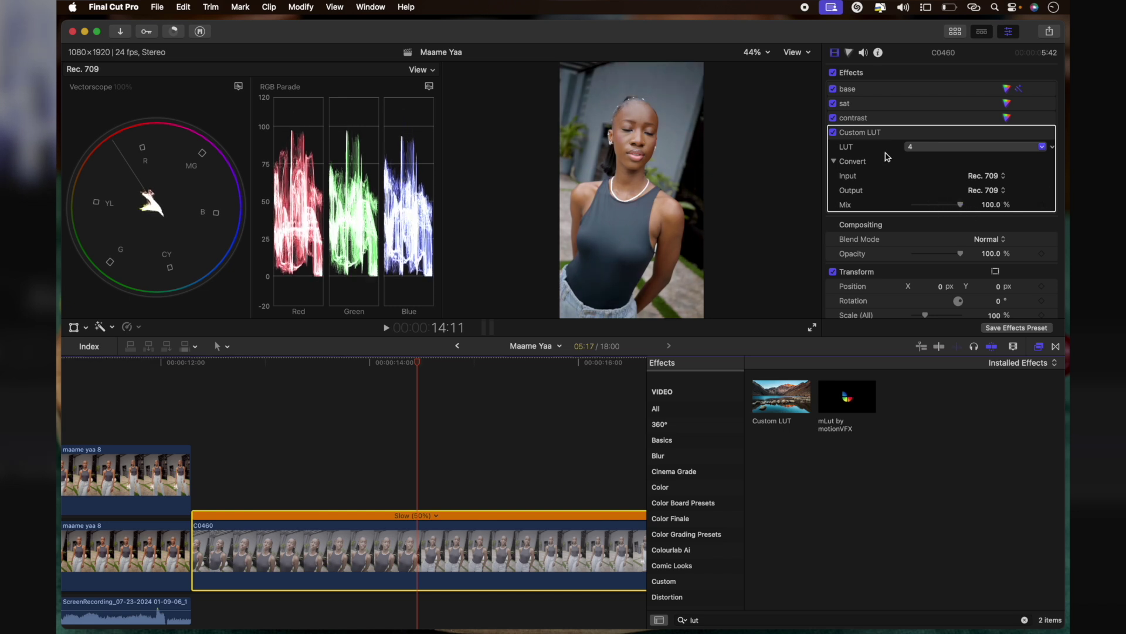
left_click(833, 132)
left_click(833, 132)
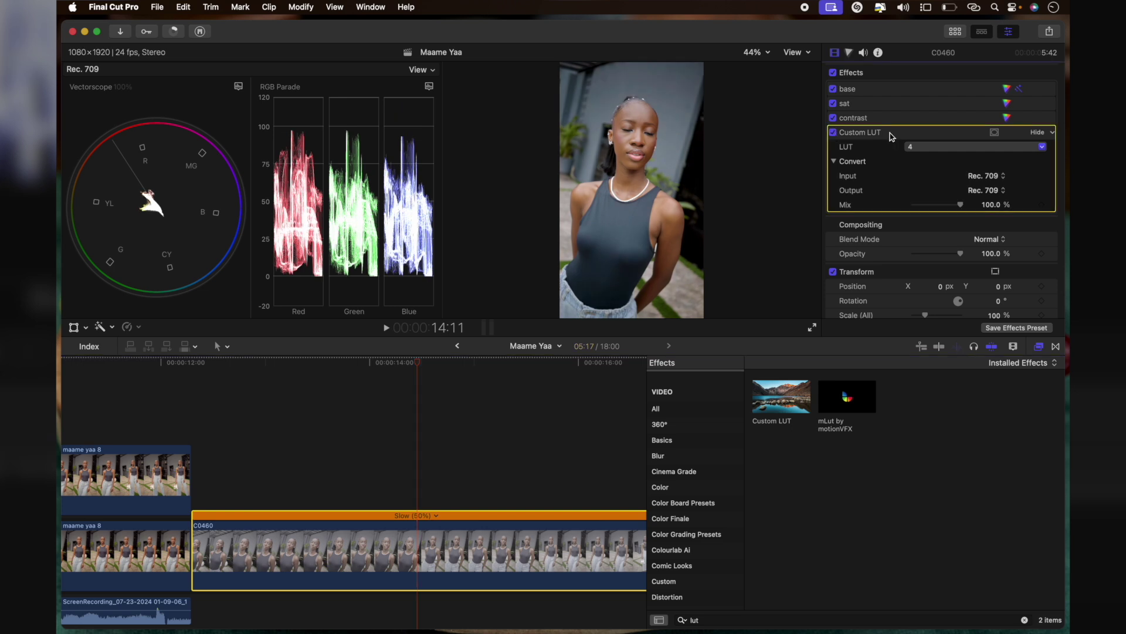
left_click(833, 133)
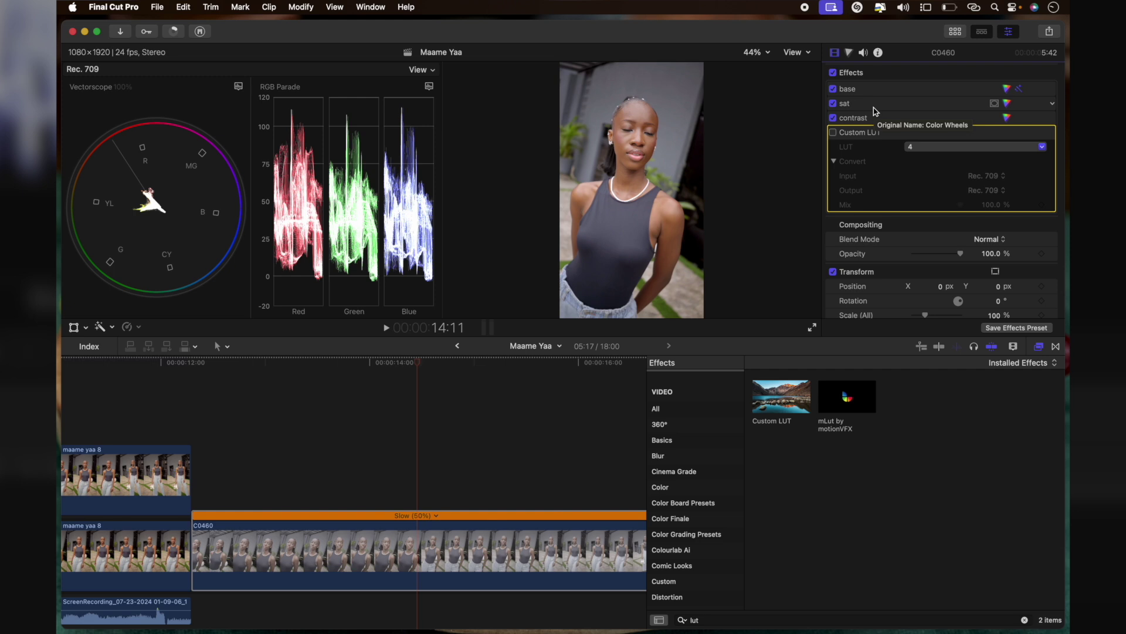
Add a third Color Wheels correction and nudge its midtones slightly toward green.
left_click(850, 53)
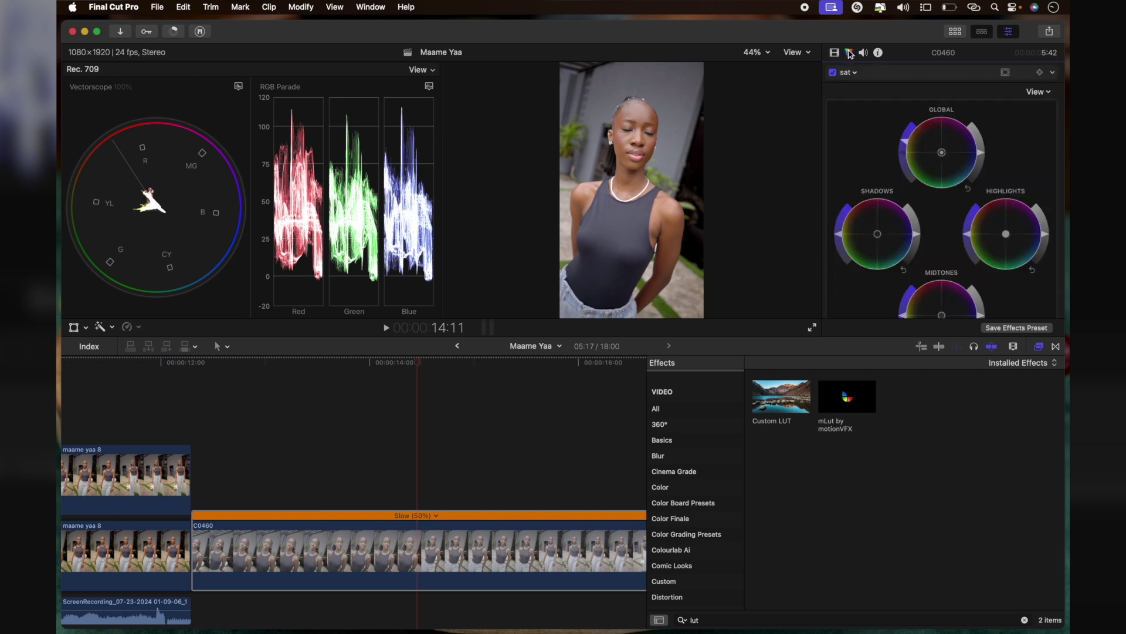
left_click(851, 73)
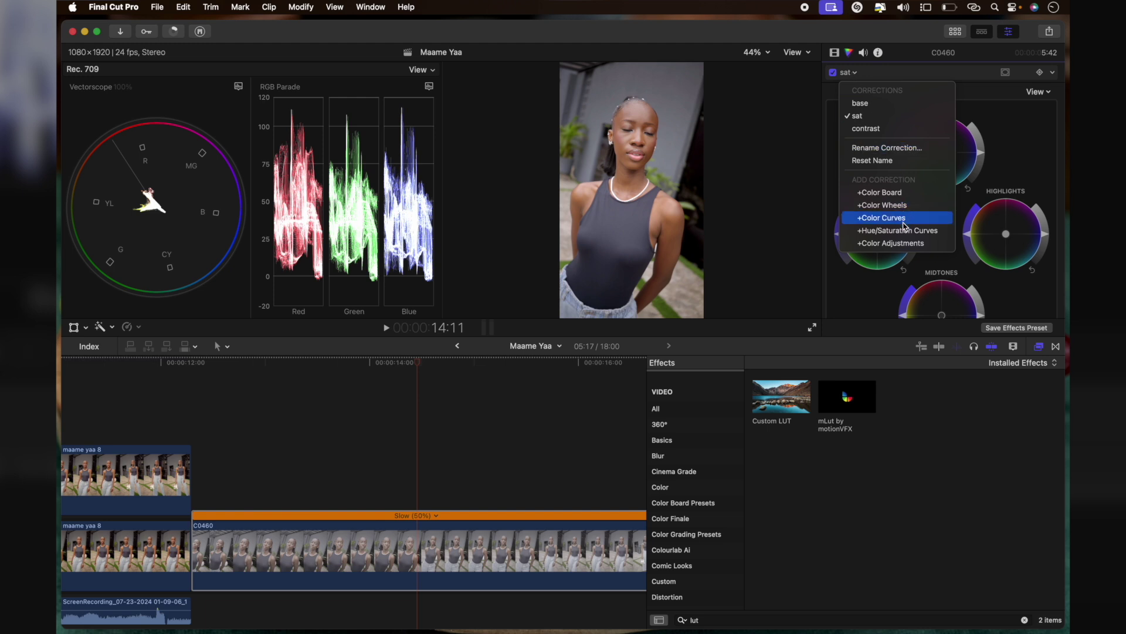
left_click(912, 207)
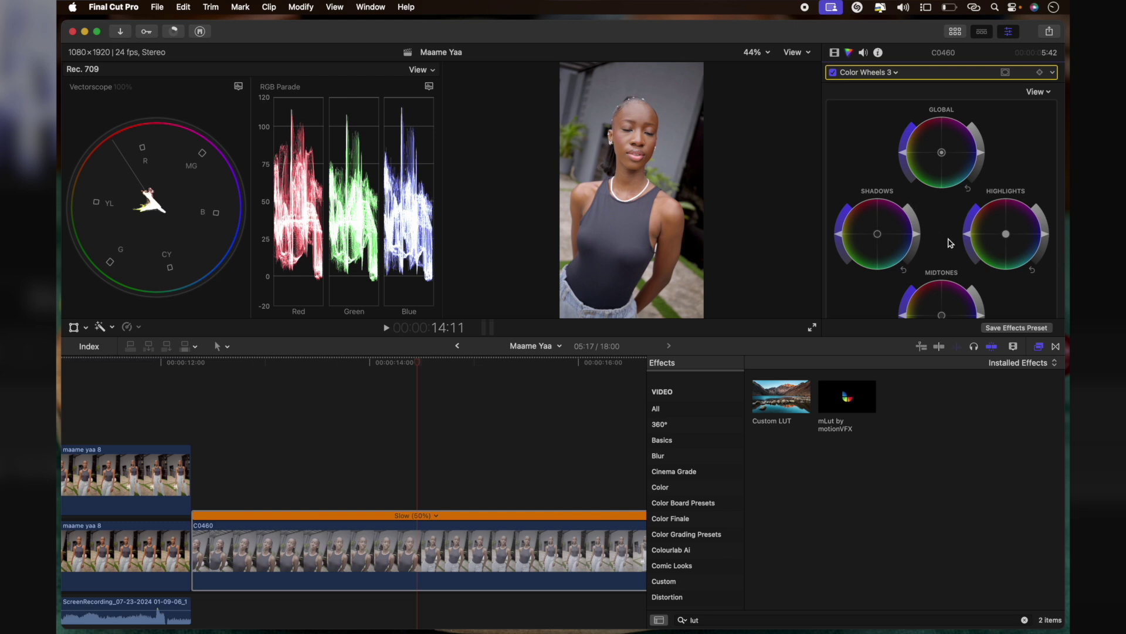
scroll(938, 235, "down", 3)
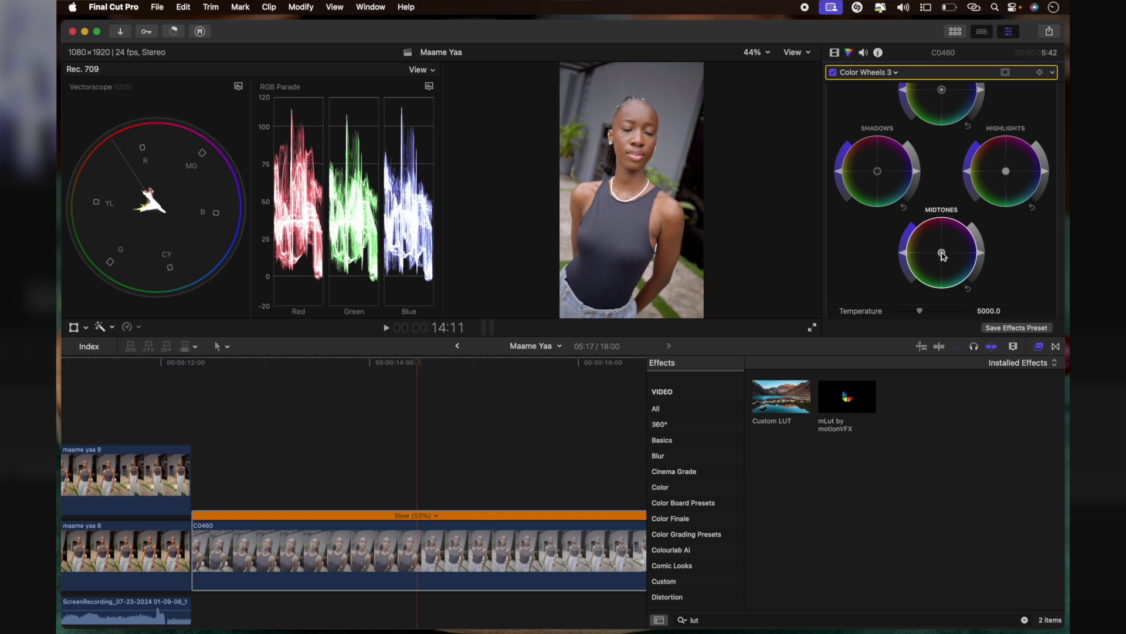
left_click(942, 255)
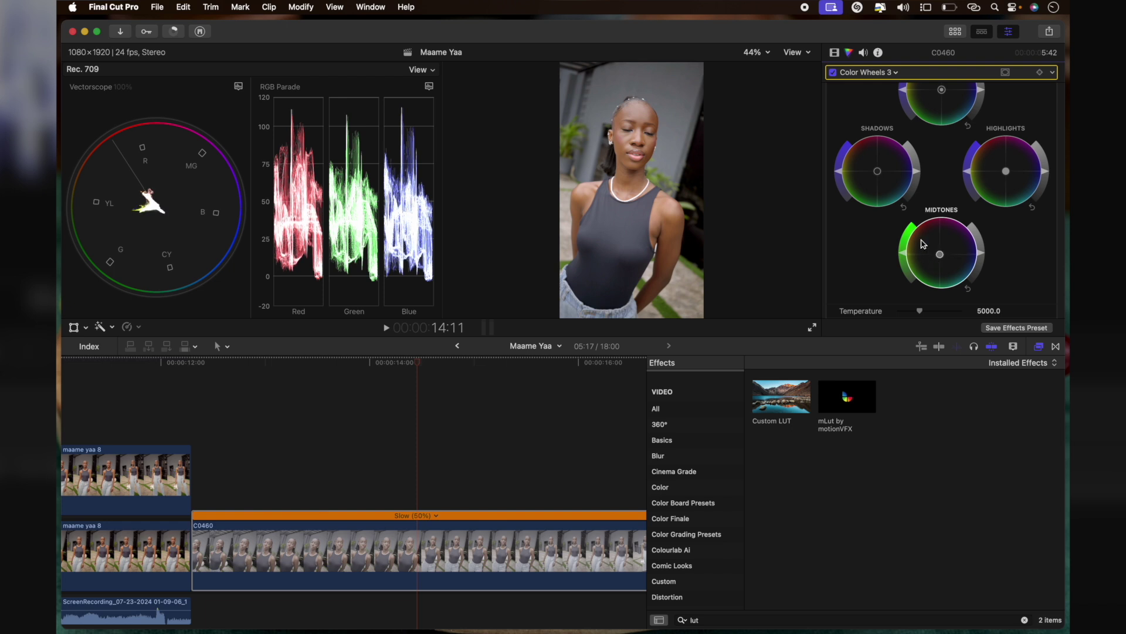
scroll(904, 197, "up", 3)
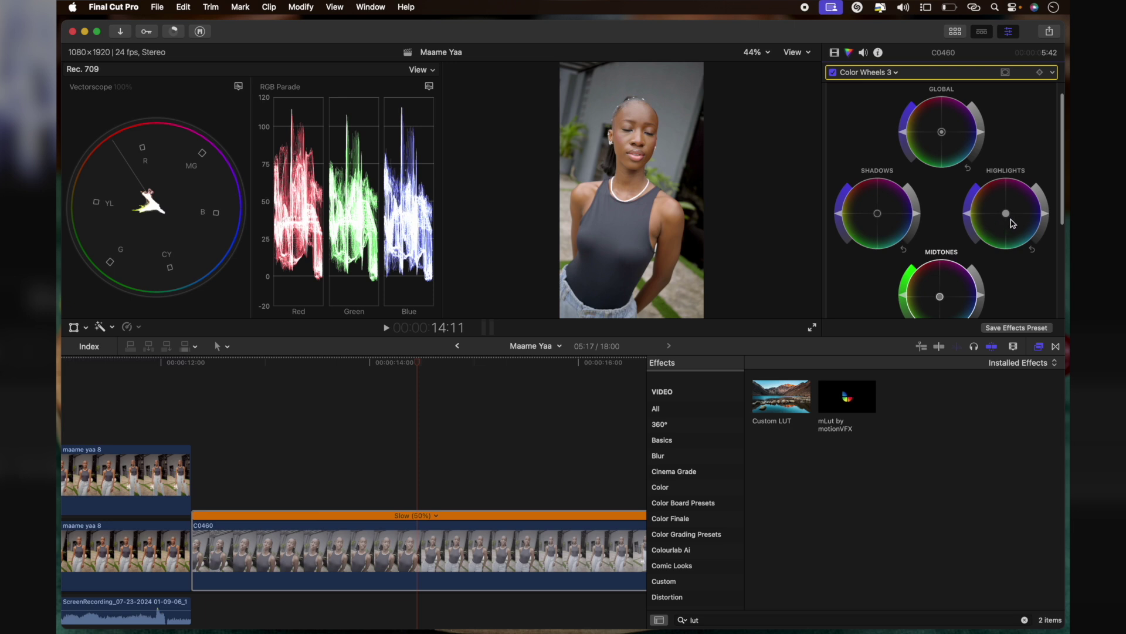
In Color Wheels 3, tint the highlights and whole image slightly yellow and shift the shadows' colour.
mouse_move(1006, 216)
left_mouse_down()
mouse_move(997, 218)
mouse_move(1014, 222)
left_mouse_up()
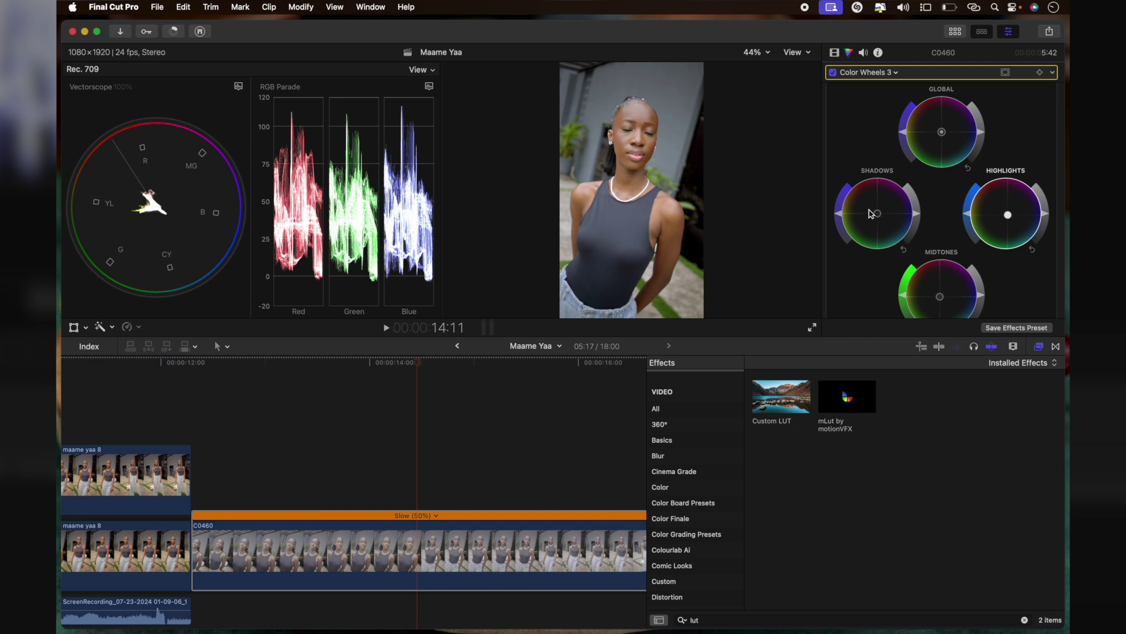
mouse_move(879, 217)
left_mouse_down()
mouse_move(872, 231)
mouse_move(897, 225)
left_mouse_up()
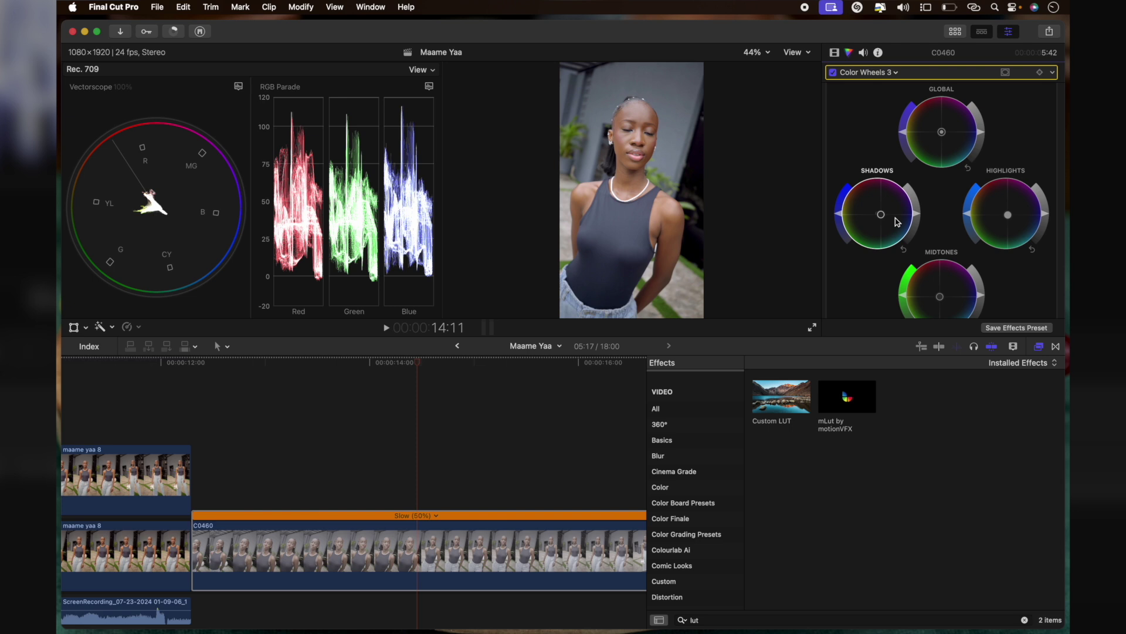
mouse_move(941, 131)
left_mouse_down()
mouse_move(913, 136)
mouse_move(955, 165)
mouse_move(972, 160)
mouse_move(945, 147)
left_mouse_up()
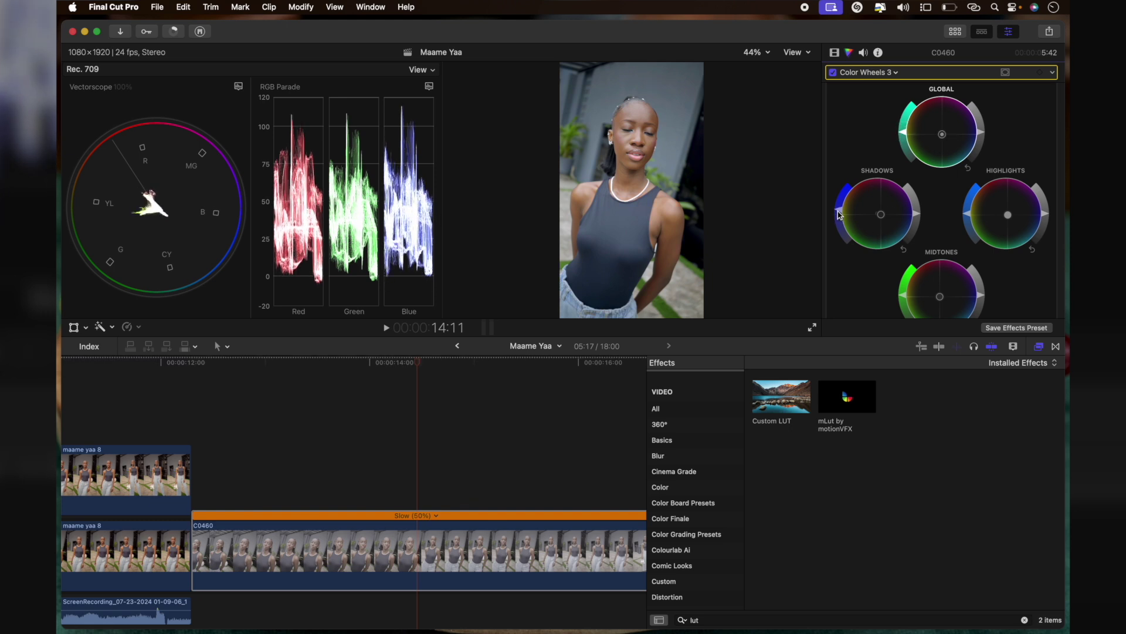
scroll(840, 220, "up", 2)
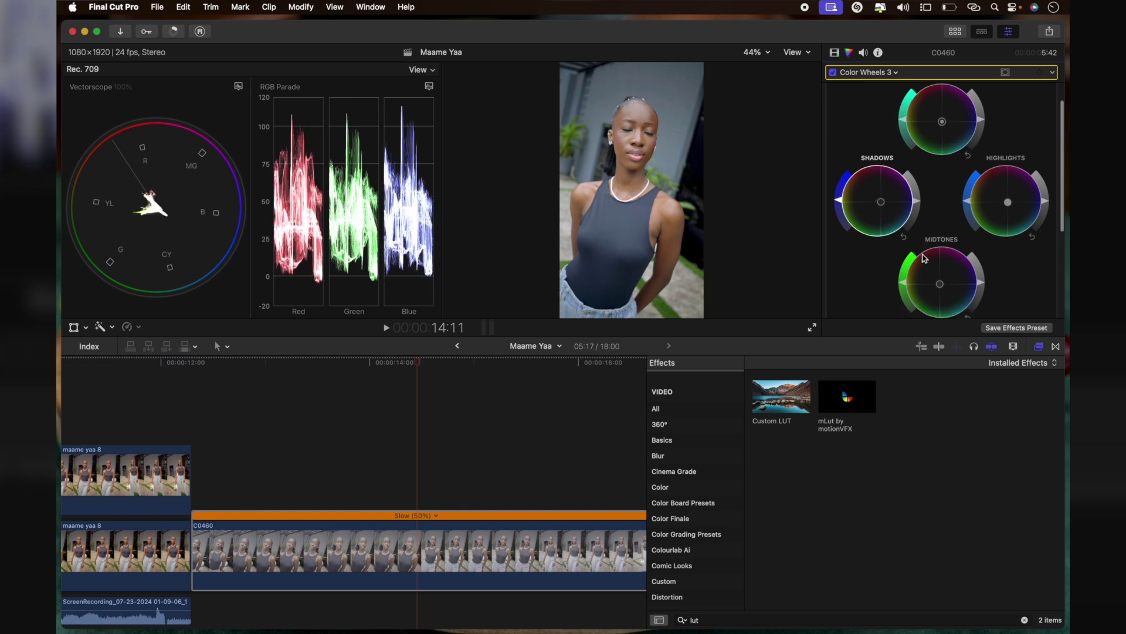
Toggle Color Wheels 3 off and back on, then scrub clip C0460 to check the grade.
left_click(834, 53)
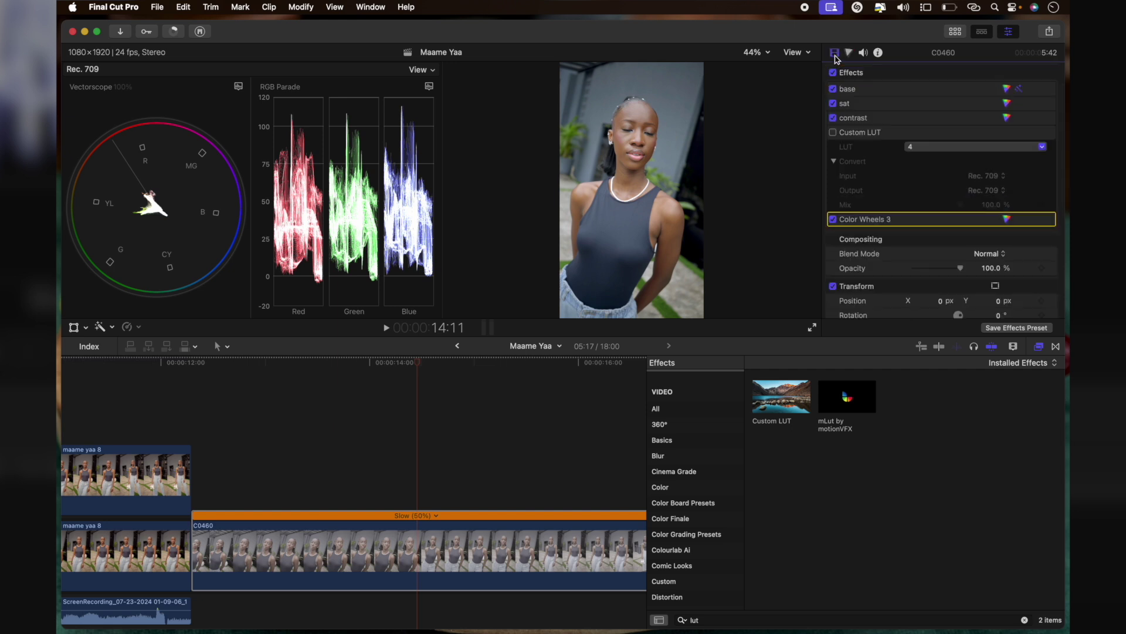
left_click(833, 220)
left_click(833, 219)
left_click(576, 364)
left_click_drag(589, 366, 520, 380)
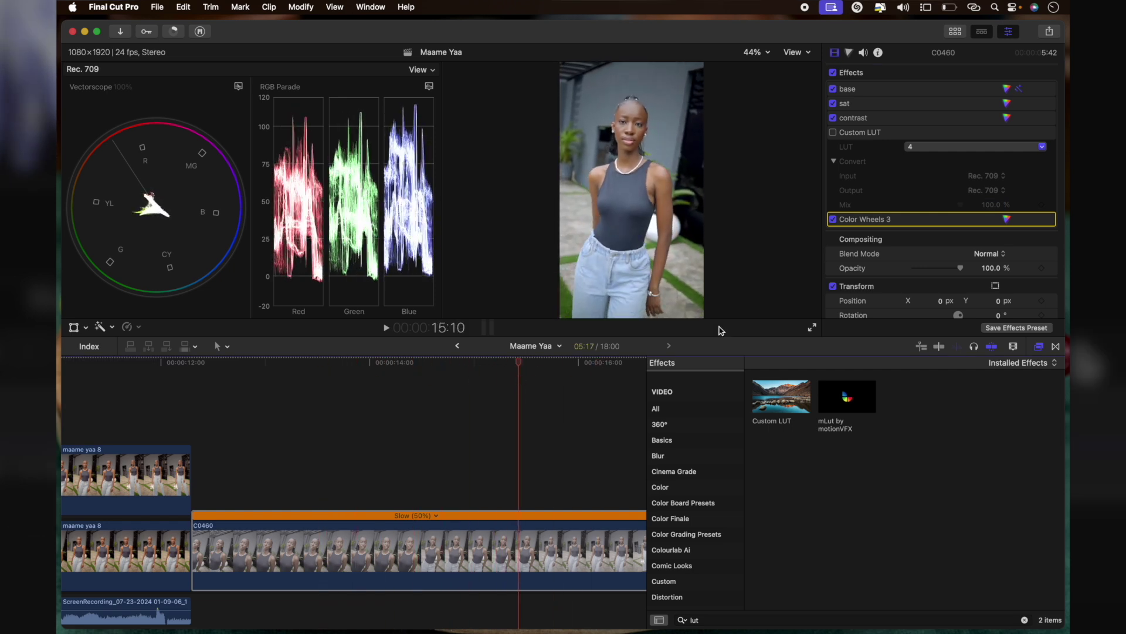
Leave Color Wheels 3 disabled and switch the Custom LUT on, then off again.
left_click(833, 219)
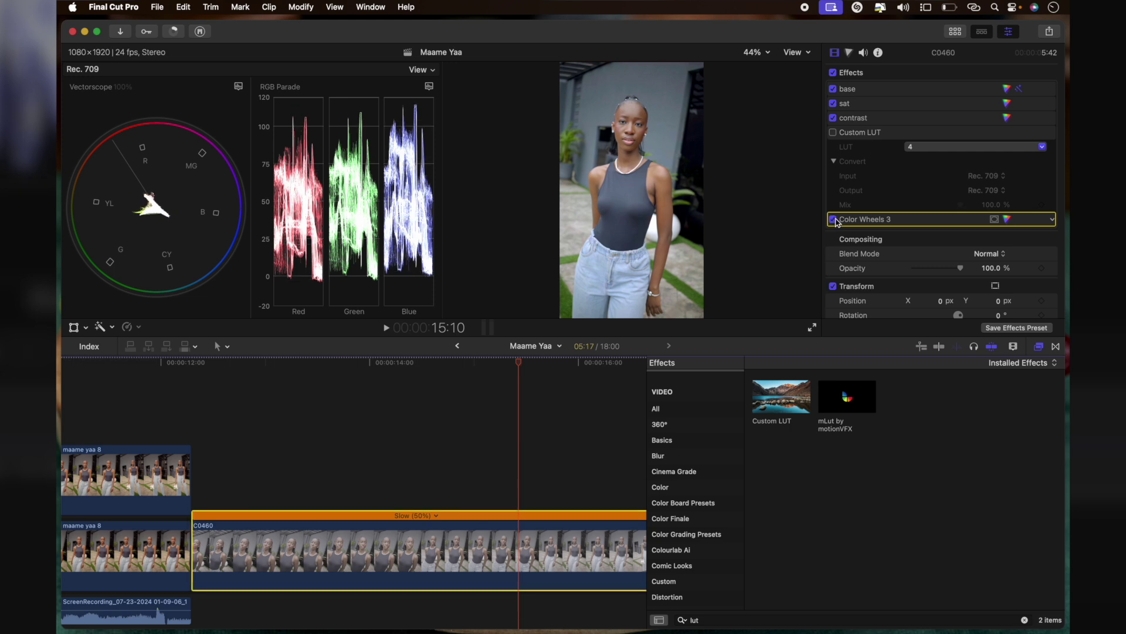
left_click(833, 220)
left_click(833, 220)
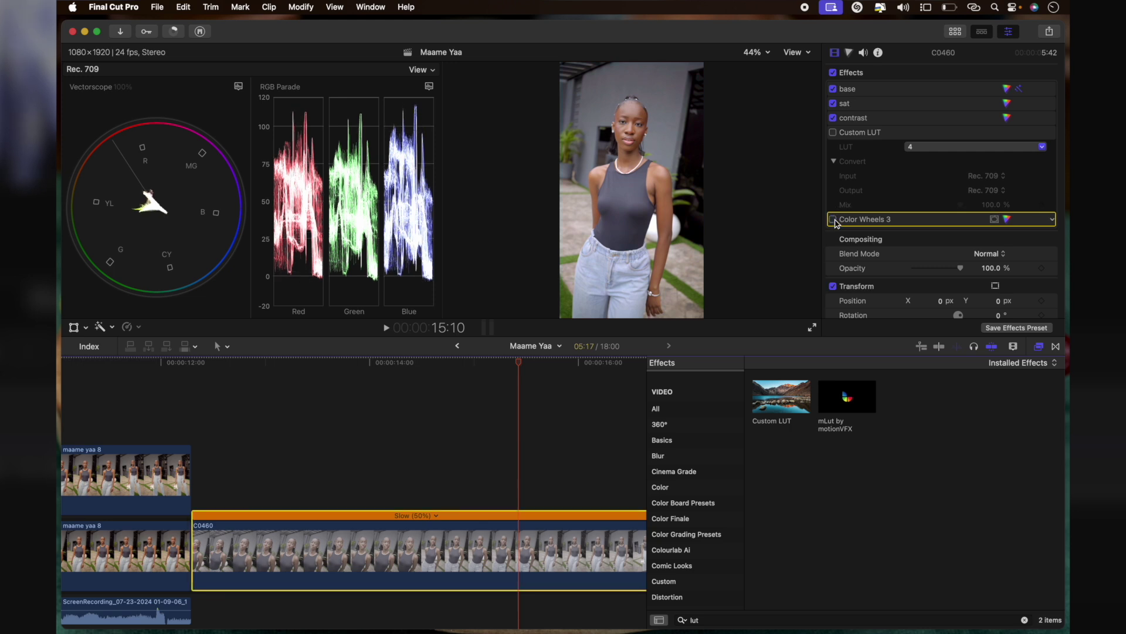
left_click(833, 132)
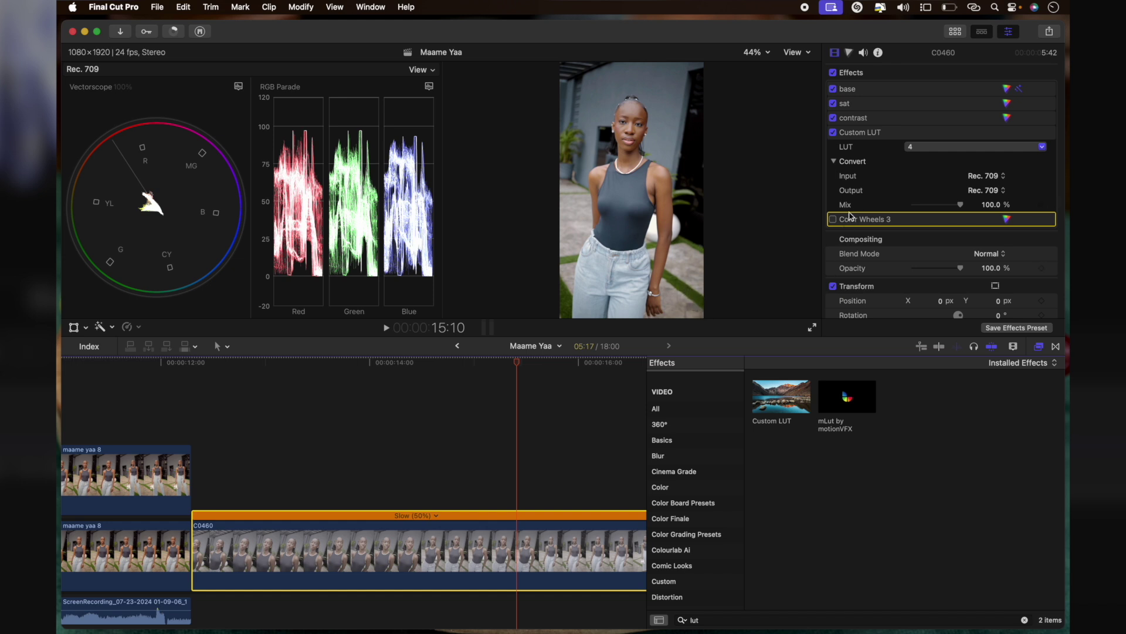
left_click(833, 132)
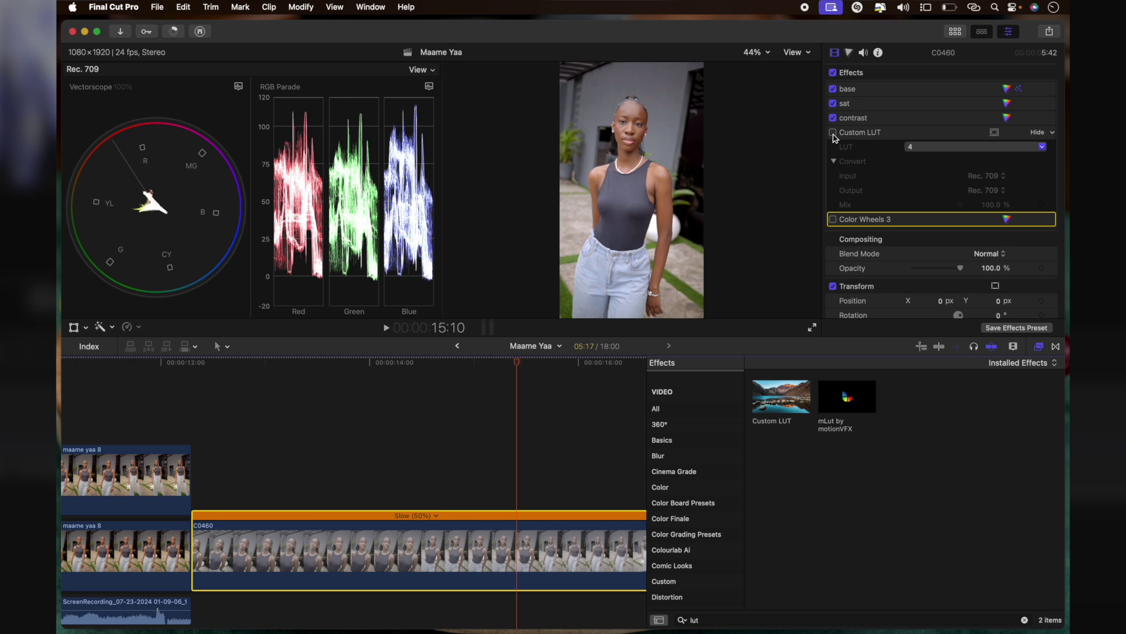
Add Hue/Saturation Curves and lower HUE vs LUMA for a yellowish hue sampled from the viewer.
left_click(897, 219)
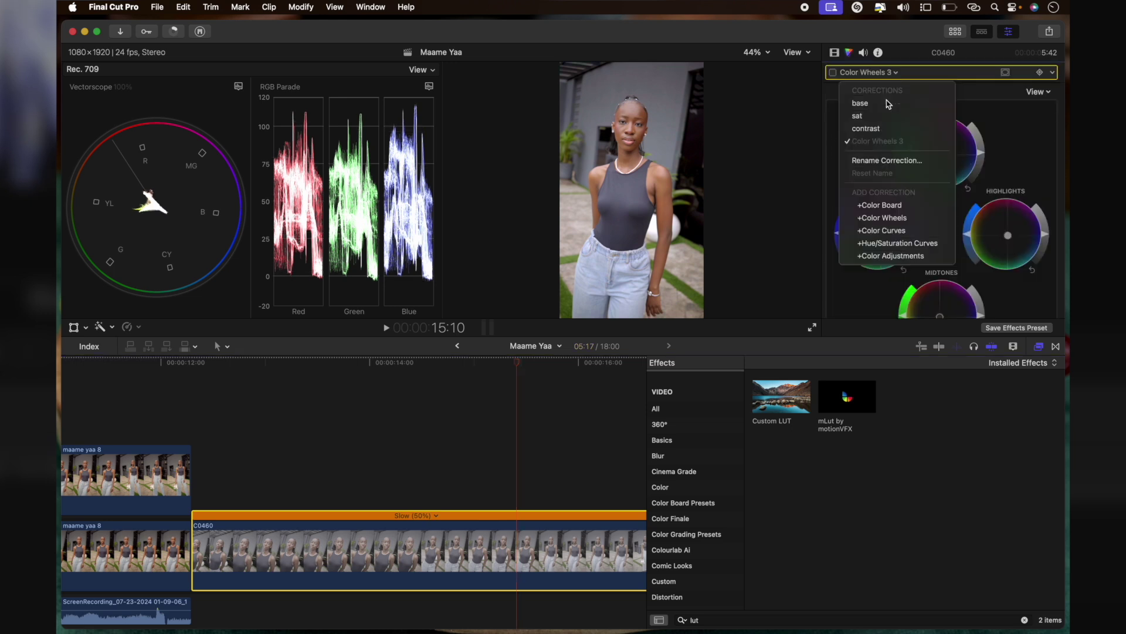
left_click(892, 244)
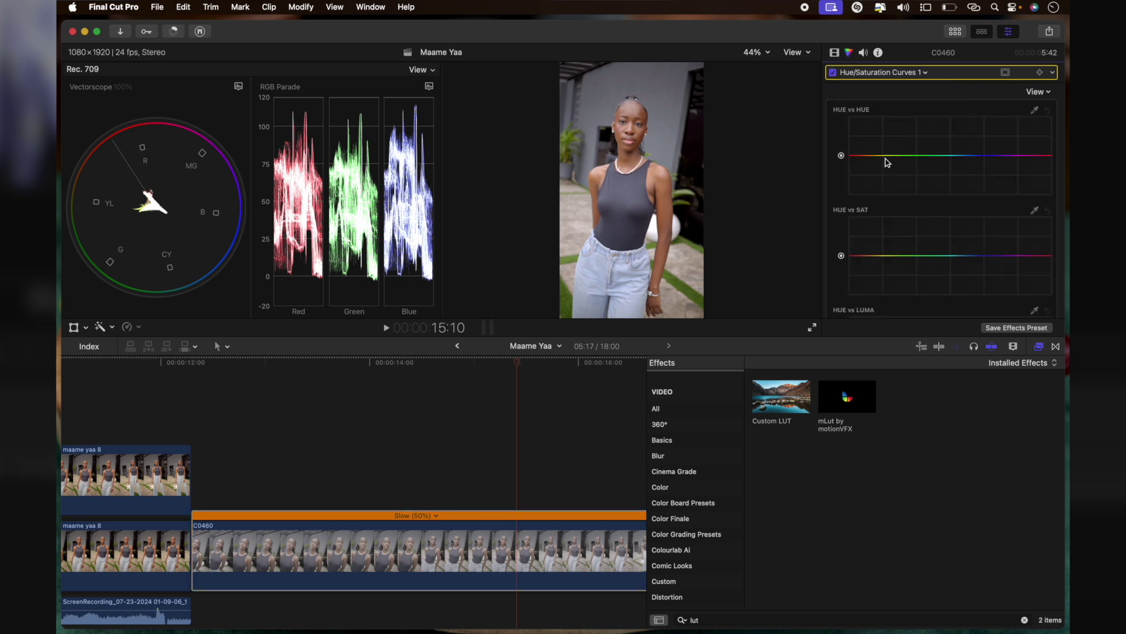
scroll(977, 185, "down", 5)
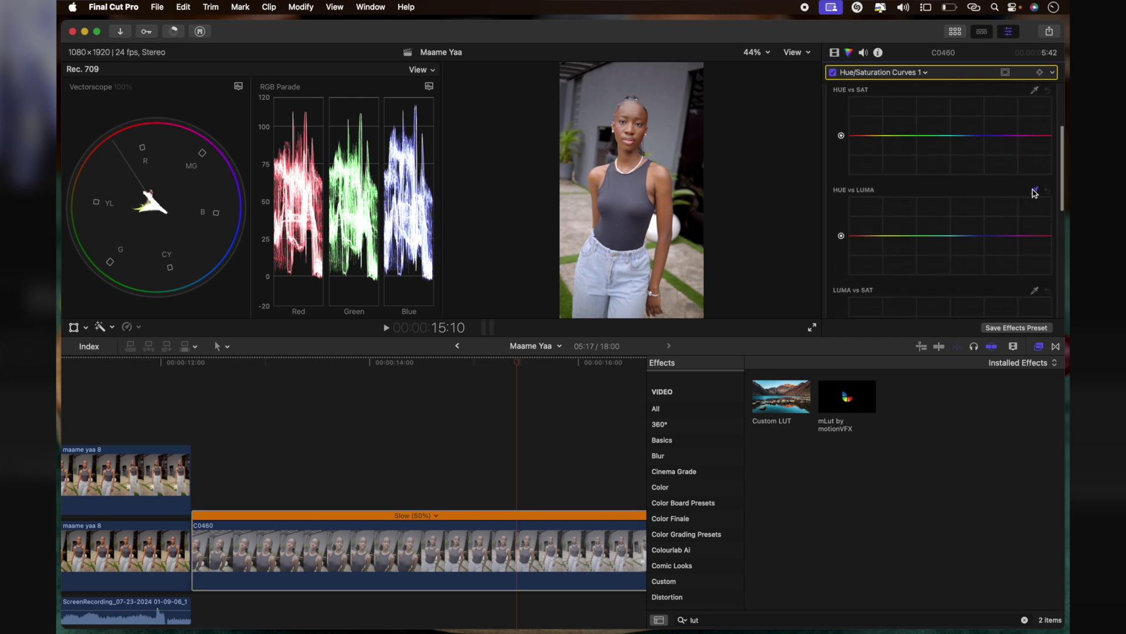
left_click(1035, 191)
left_click(684, 278)
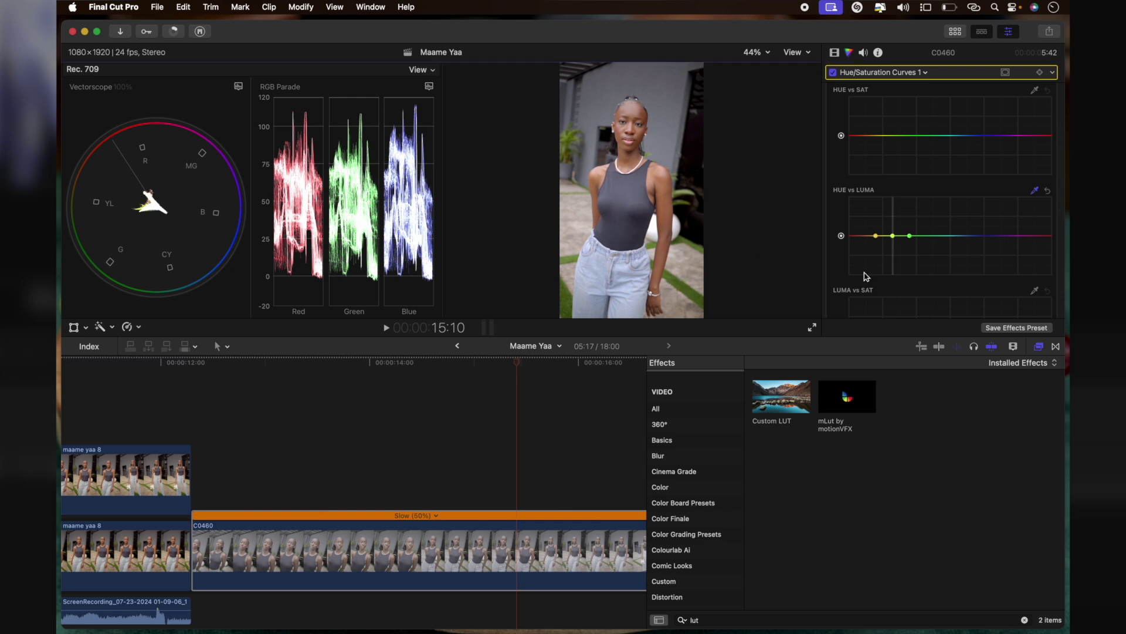
left_click_drag(893, 235, 895, 245)
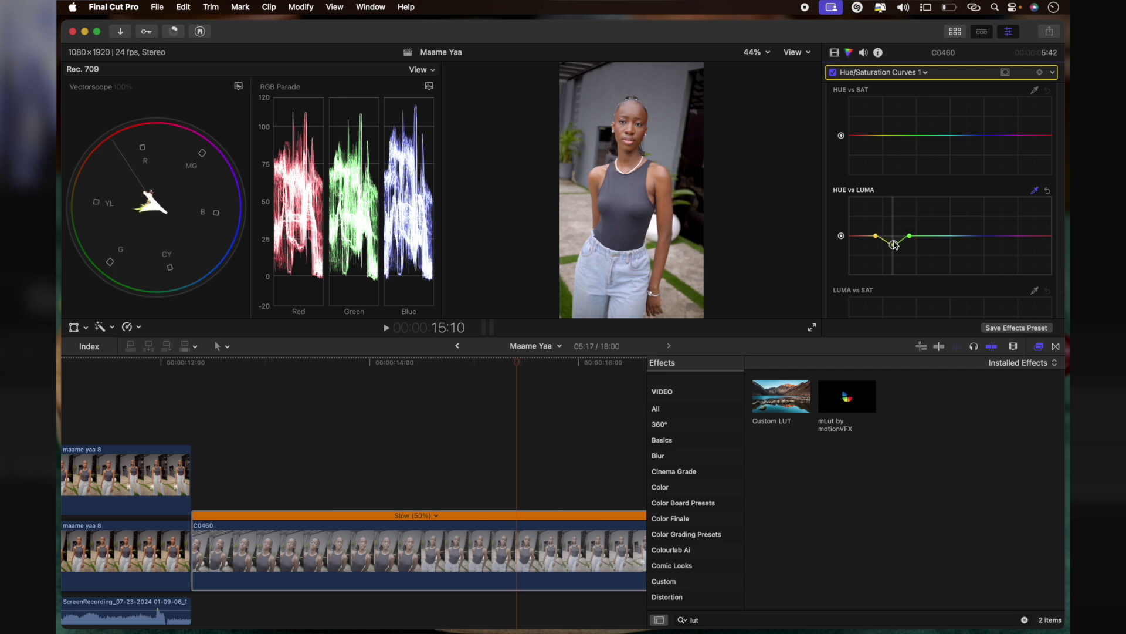
left_click(833, 74)
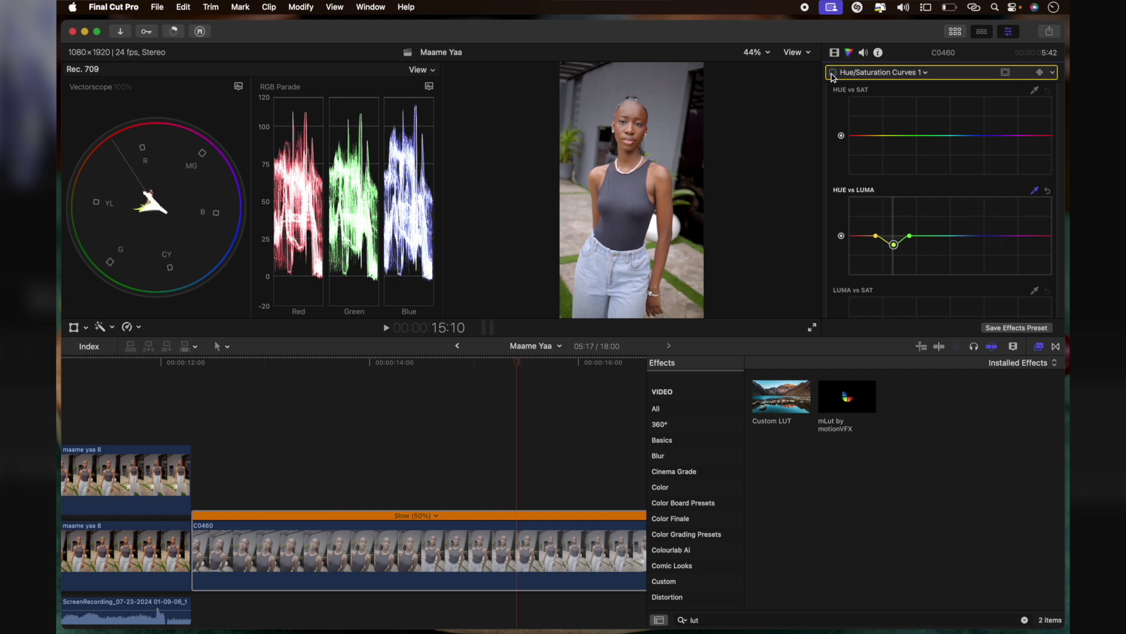